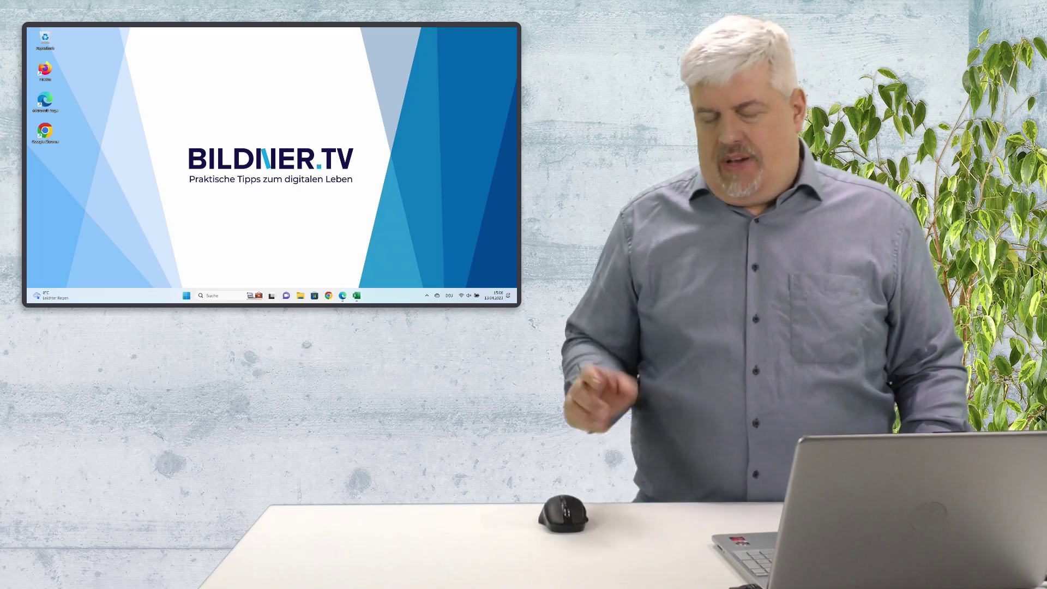
# - Switch to Excel and list the distinct countries from cell I2 downward with the formula =EINDEUTIG(C2:C24;FALSCH;FALSCH)
pyautogui.click(357, 295)
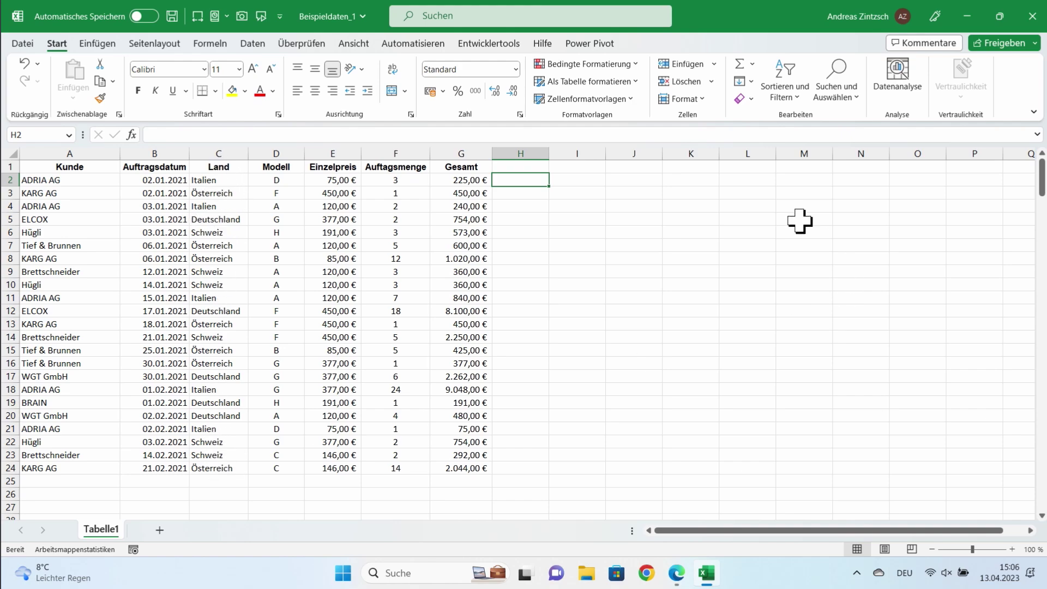
pyautogui.click(573, 180)
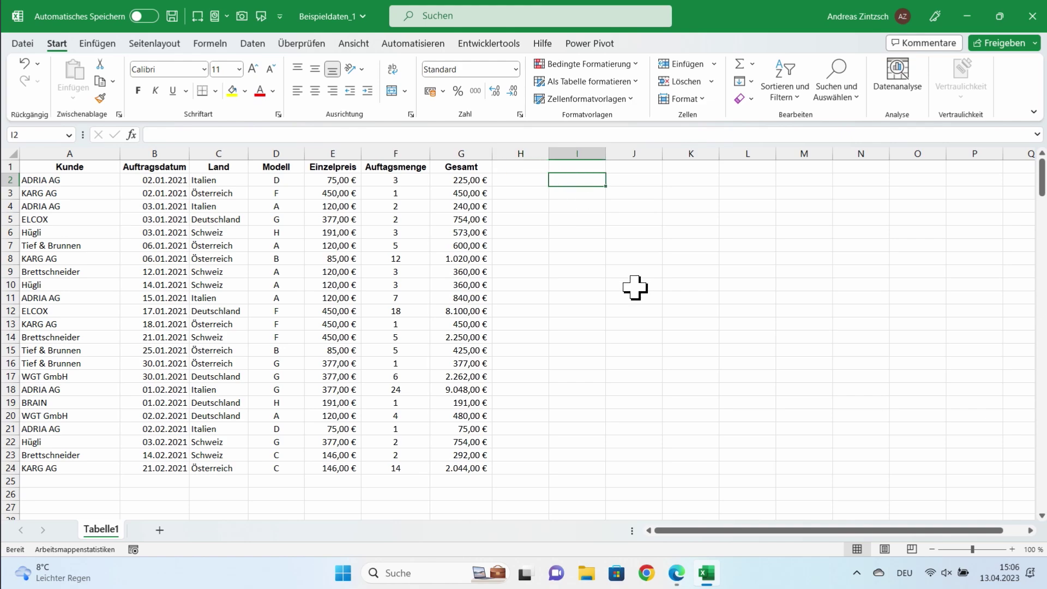
pyautogui.write('=EINDEUTIG')
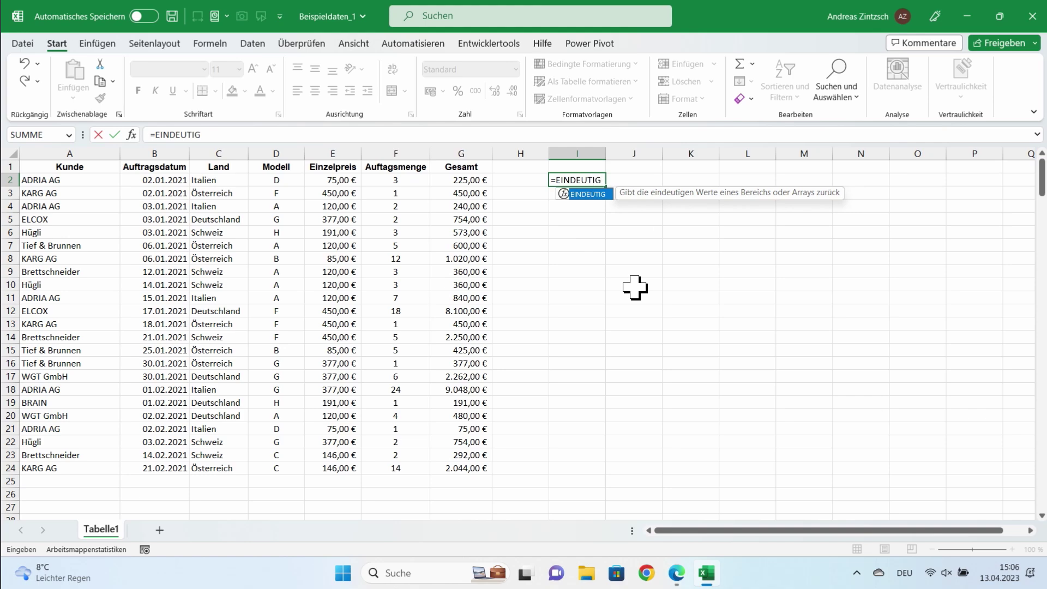
pyautogui.write('(')
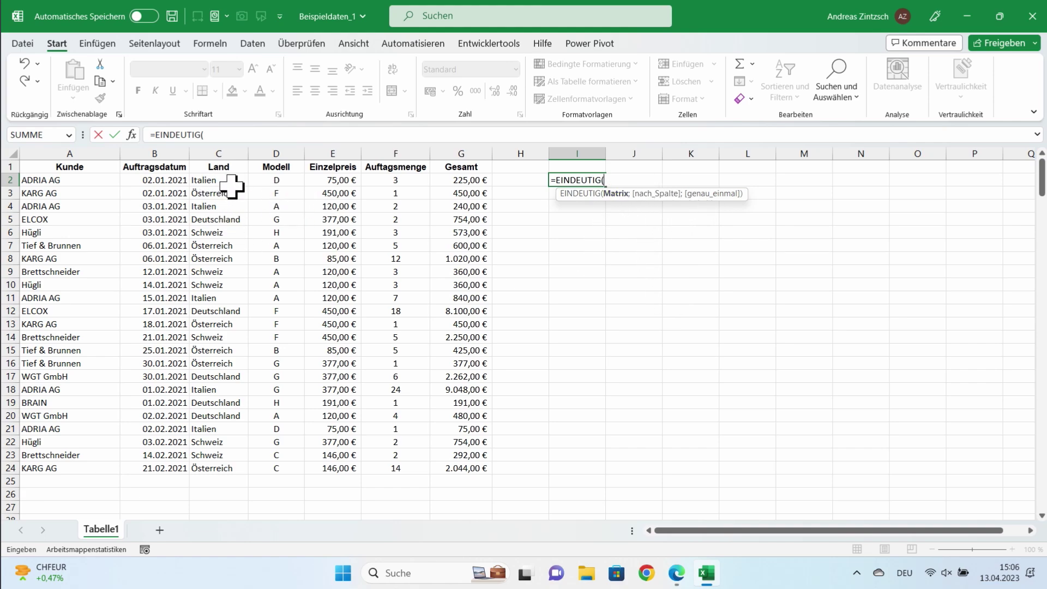
pyautogui.moveTo(219, 180); pyautogui.dragTo(221, 470)
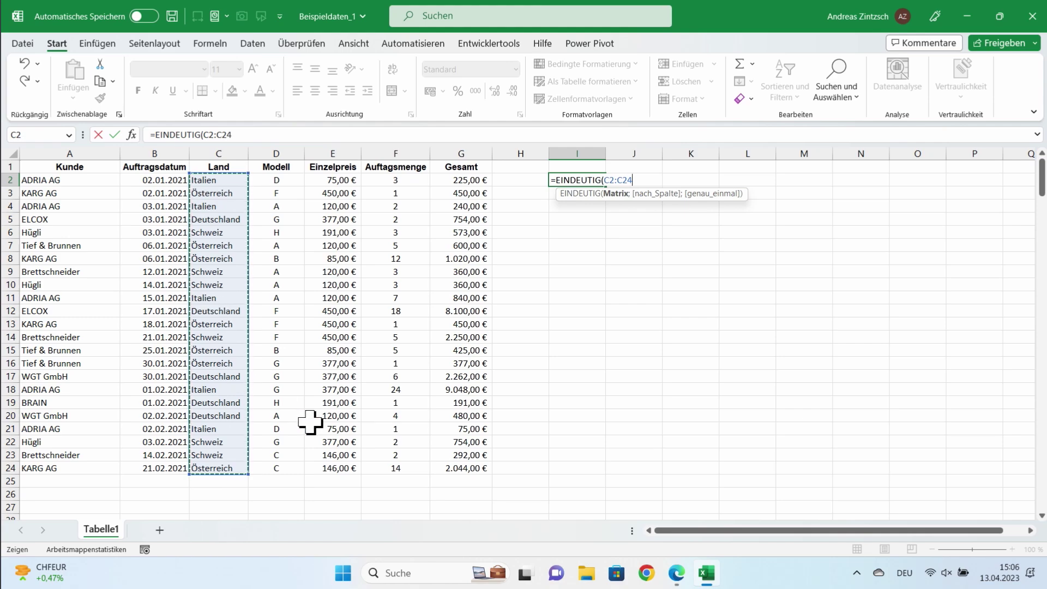
pyautogui.write(';')
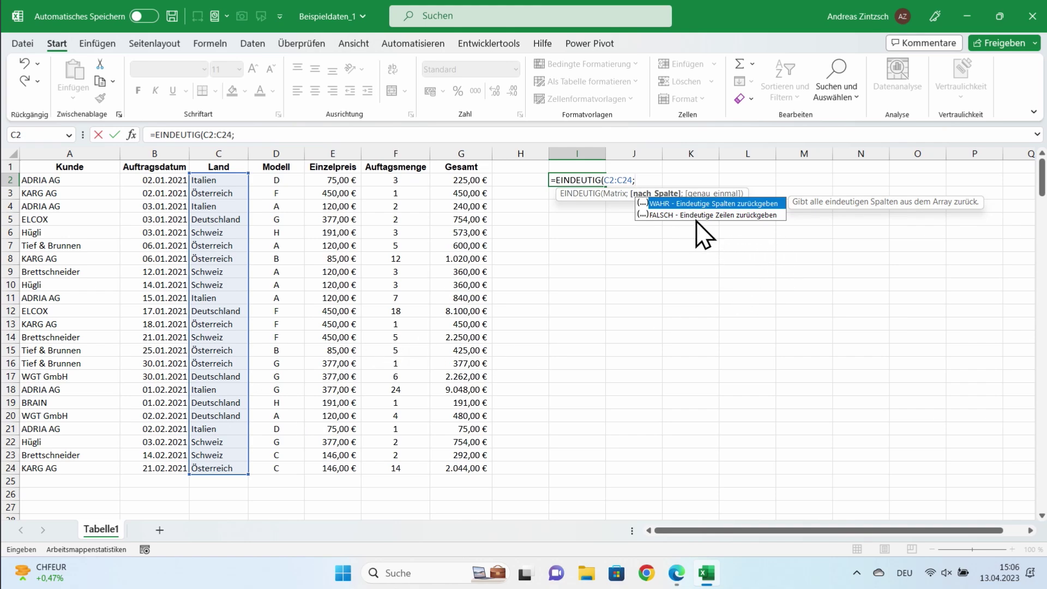
pyautogui.doubleClick(669, 216)
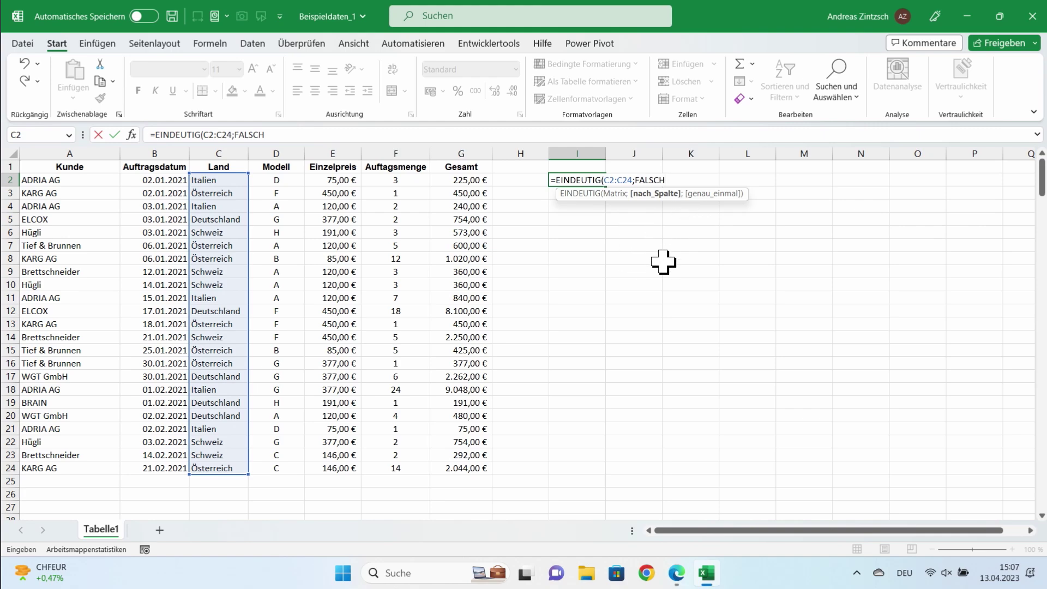
pyautogui.write(';')
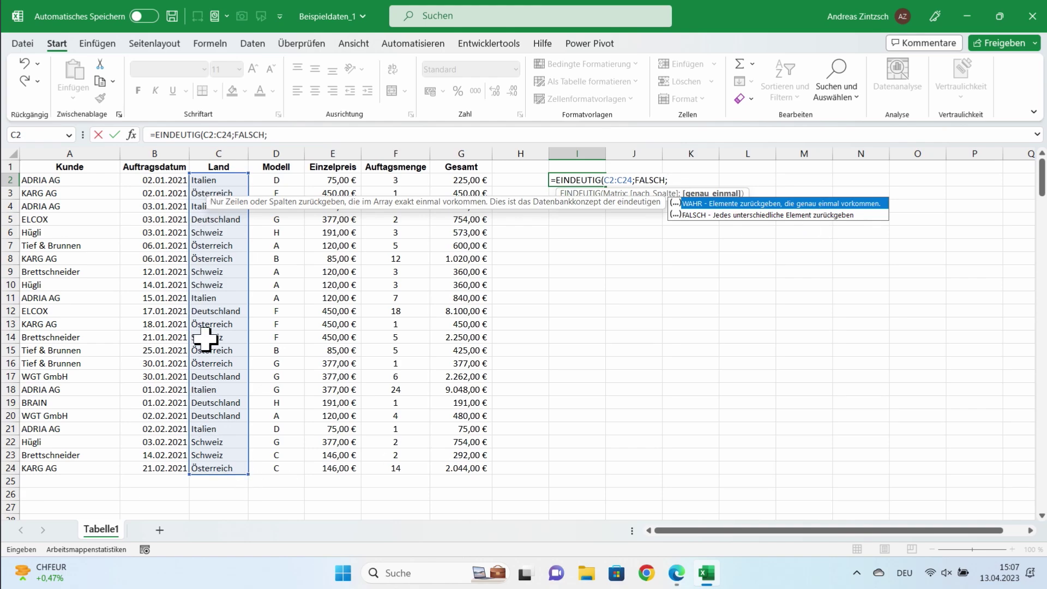
pyautogui.click(765, 215)
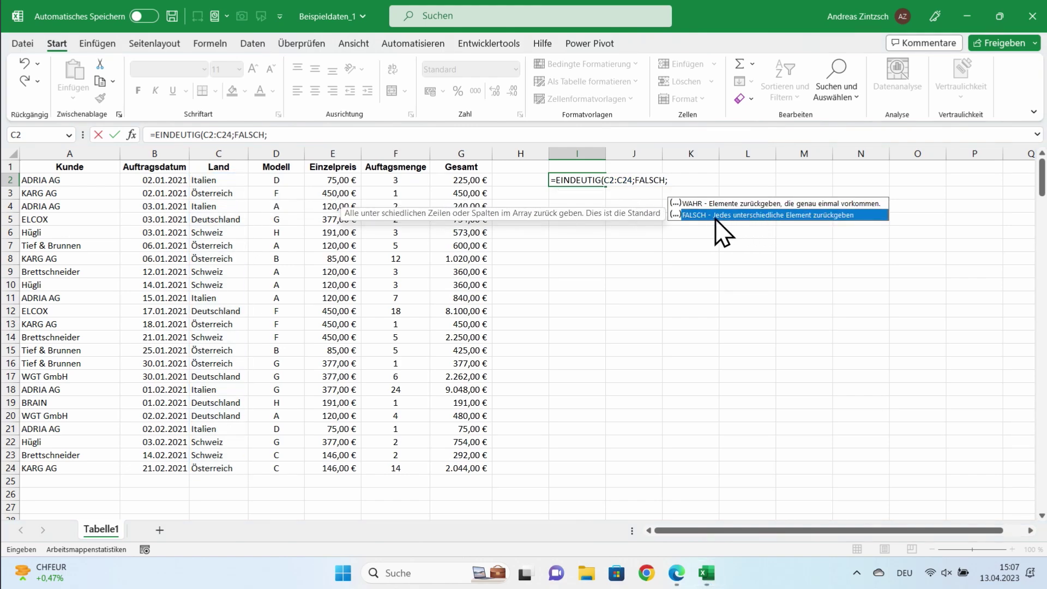
pyautogui.doubleClick(702, 215)
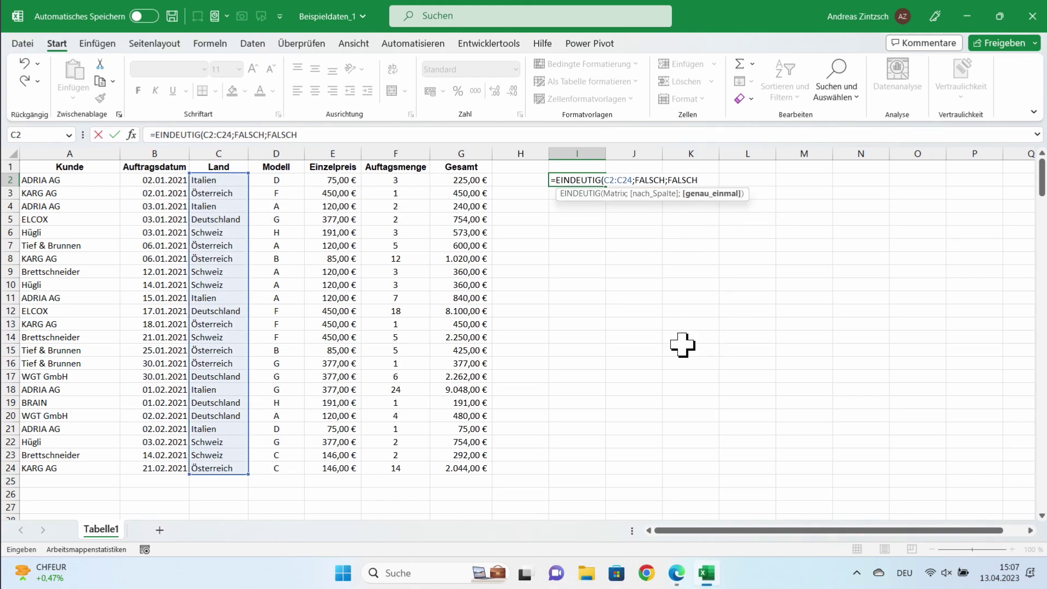
pyautogui.write(')')
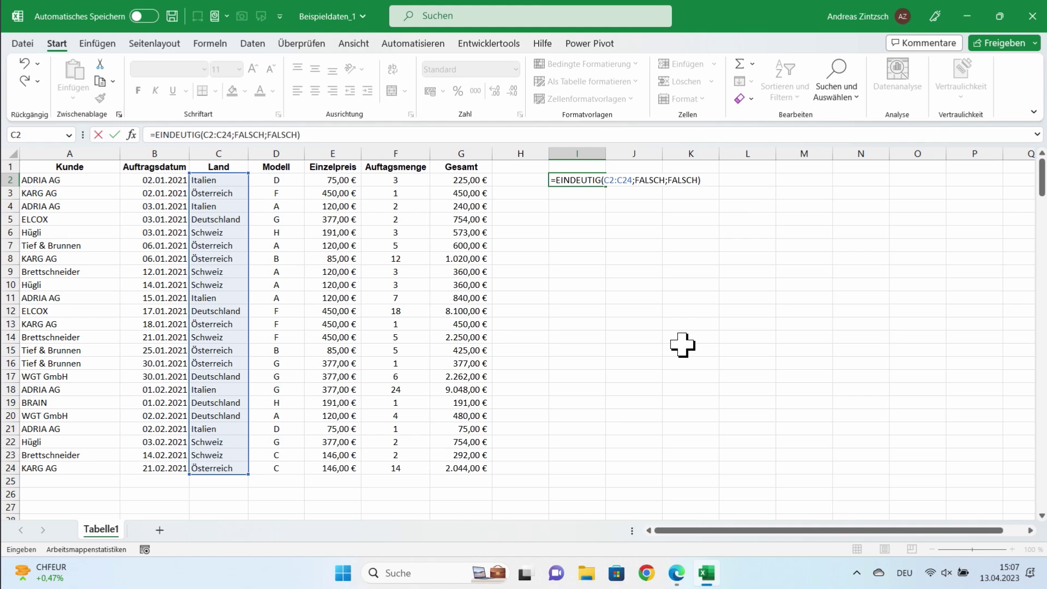
pyautogui.press('Return')
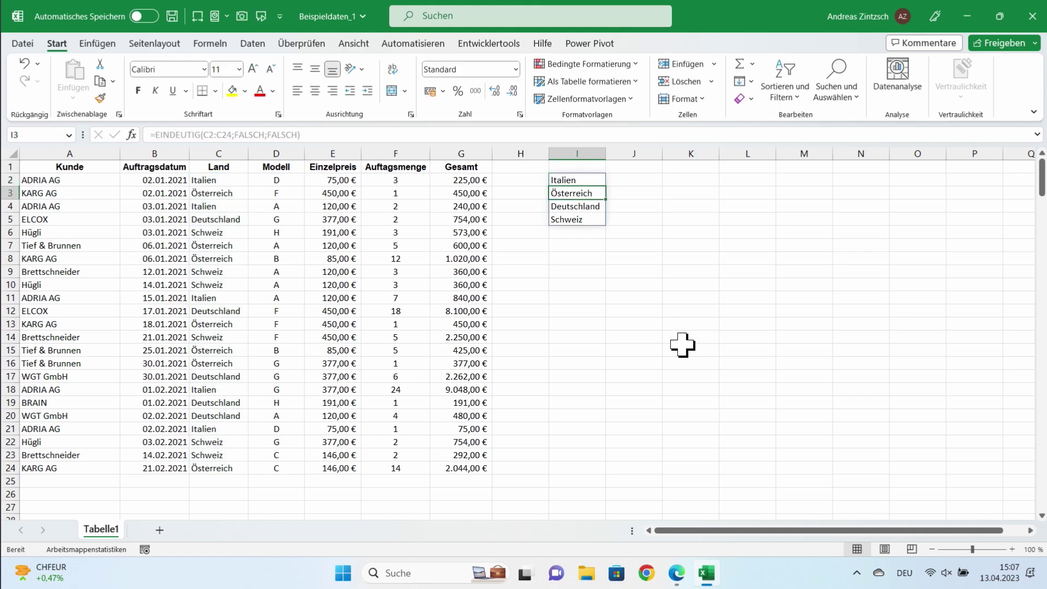
# - Replace the country in cell C12 of the Land column with Frankreich
pyautogui.click(610, 297)
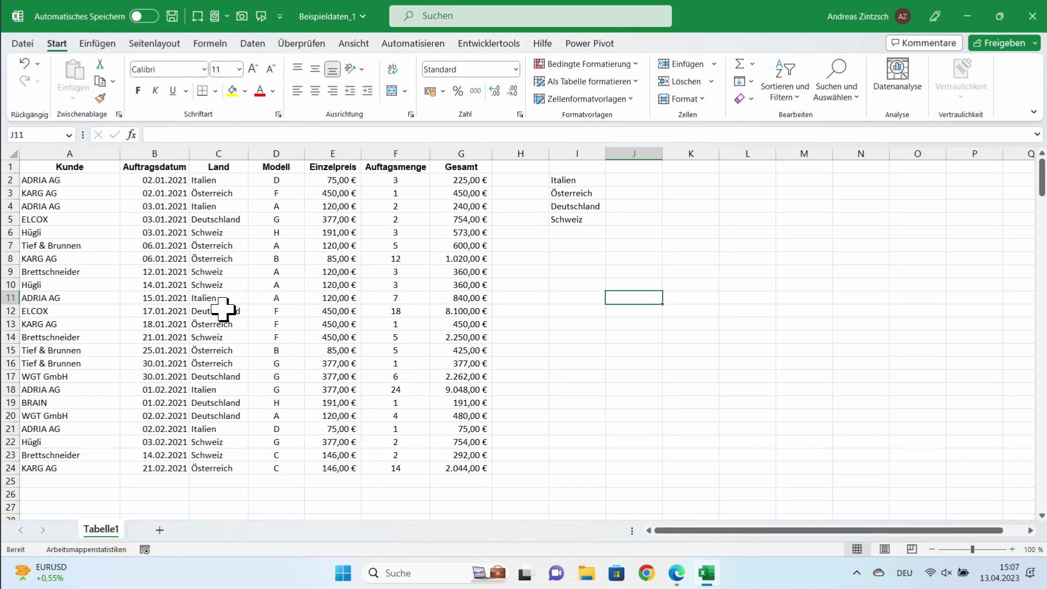
pyautogui.click(225, 311)
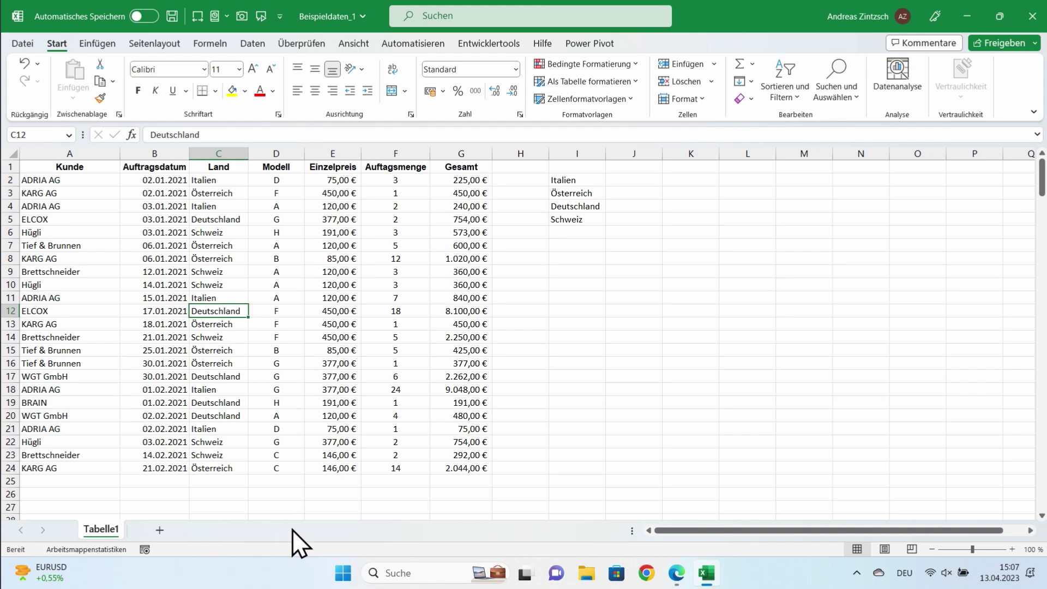
pyautogui.write('Frankreich')
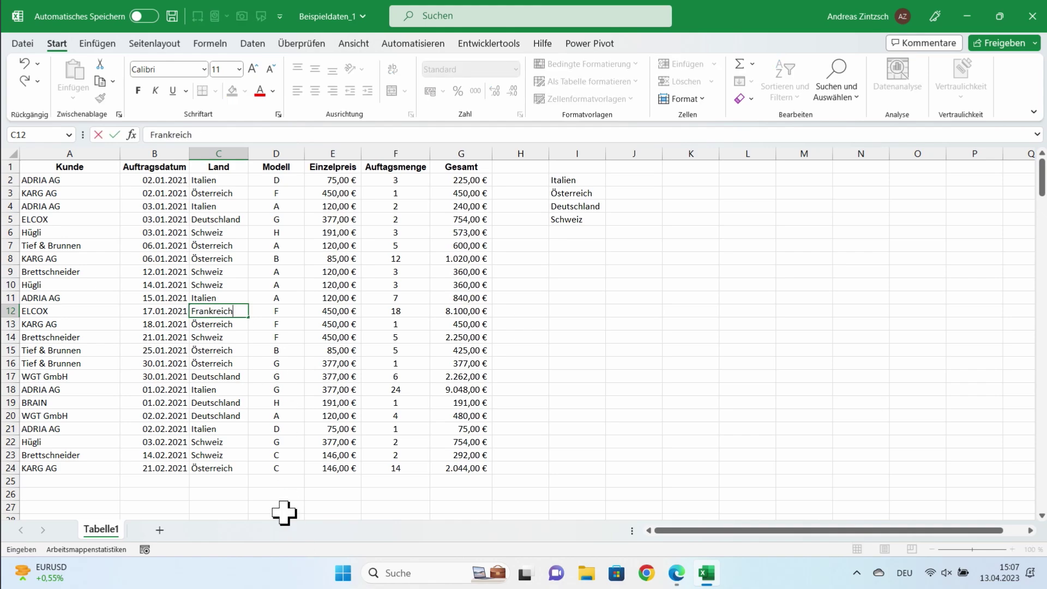
pyautogui.press('Return')
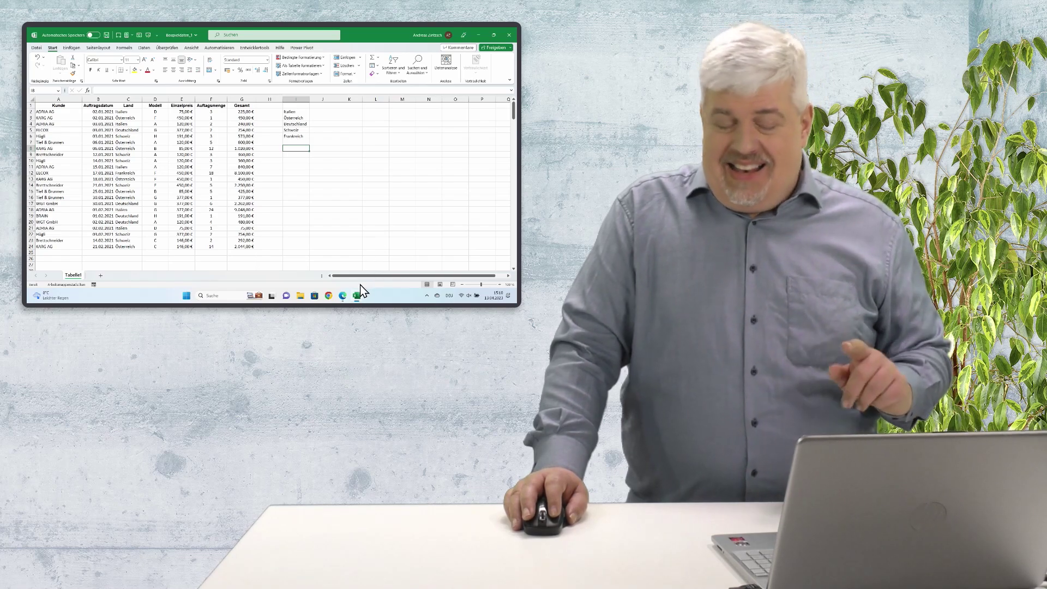
# - Switch to the Edge browser to view the product page of the book Excel 2021 - Stufe 2: Aufbauwissen, and return to Excel
pyautogui.moveTo(344, 298)
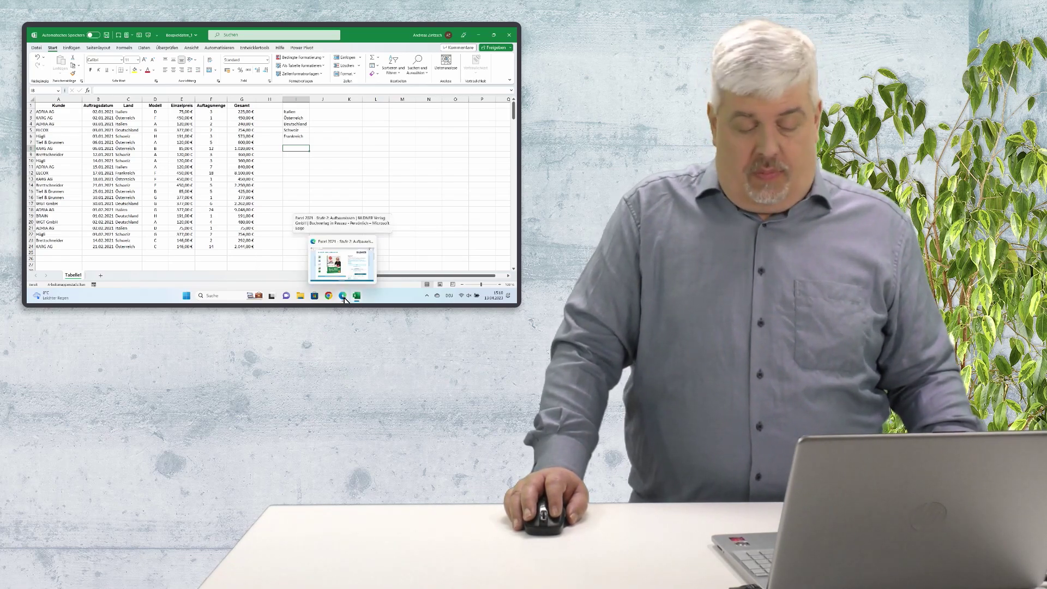
pyautogui.click(344, 298)
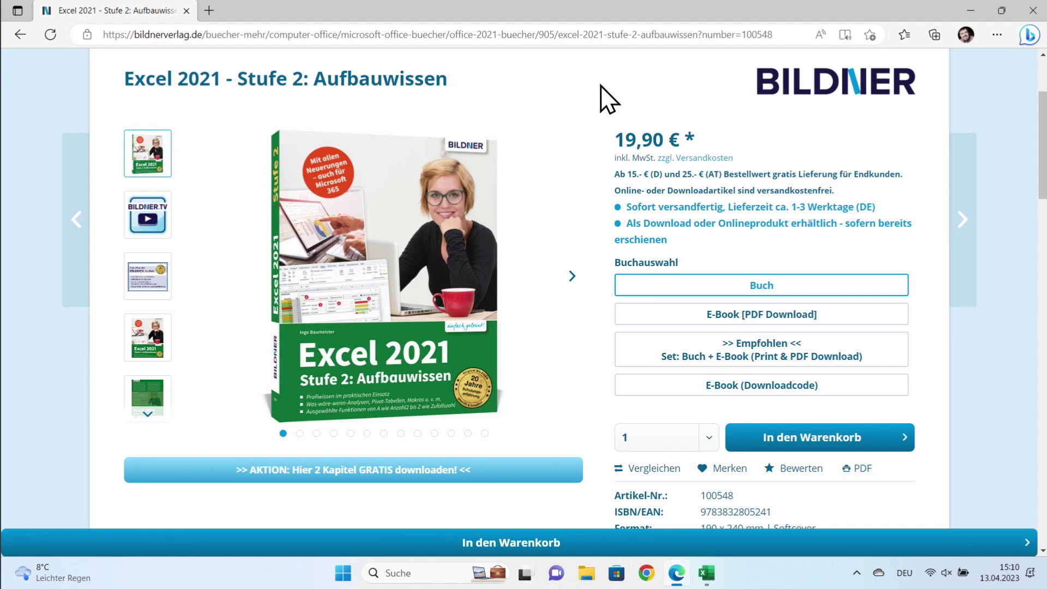
pyautogui.click(970, 9)
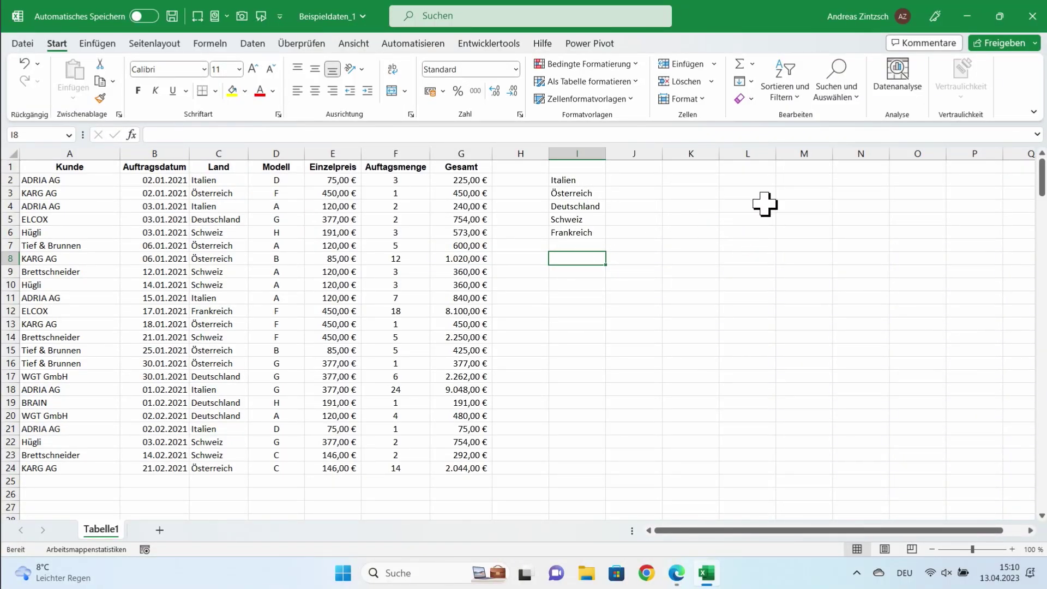
# - Start an ANZAHL2 formula in cell J2 that references the country list in I2 to I6
pyautogui.click(703, 180)
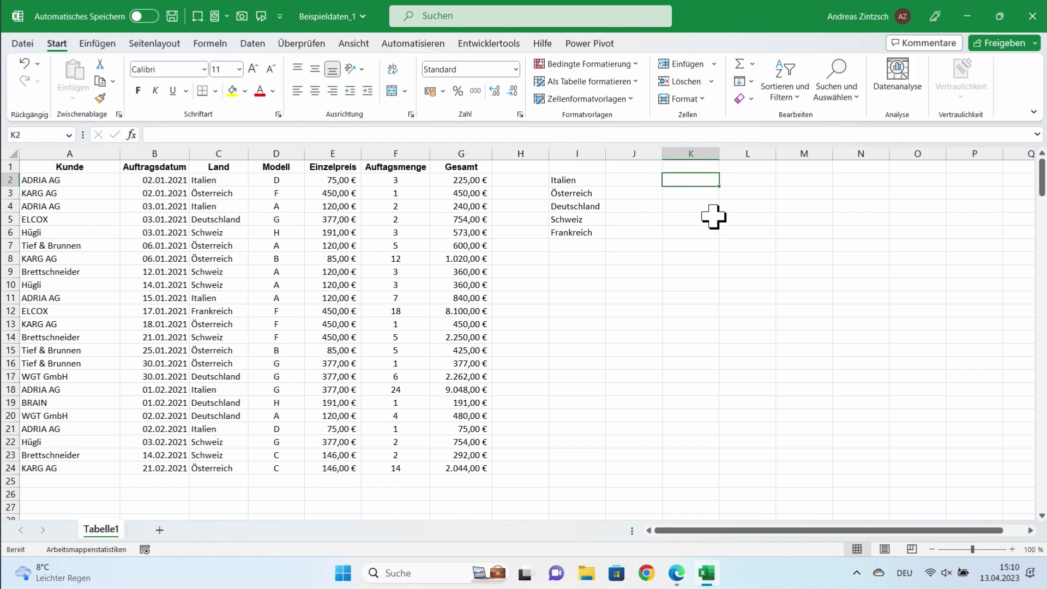
pyautogui.scroll(6, 678, 217)
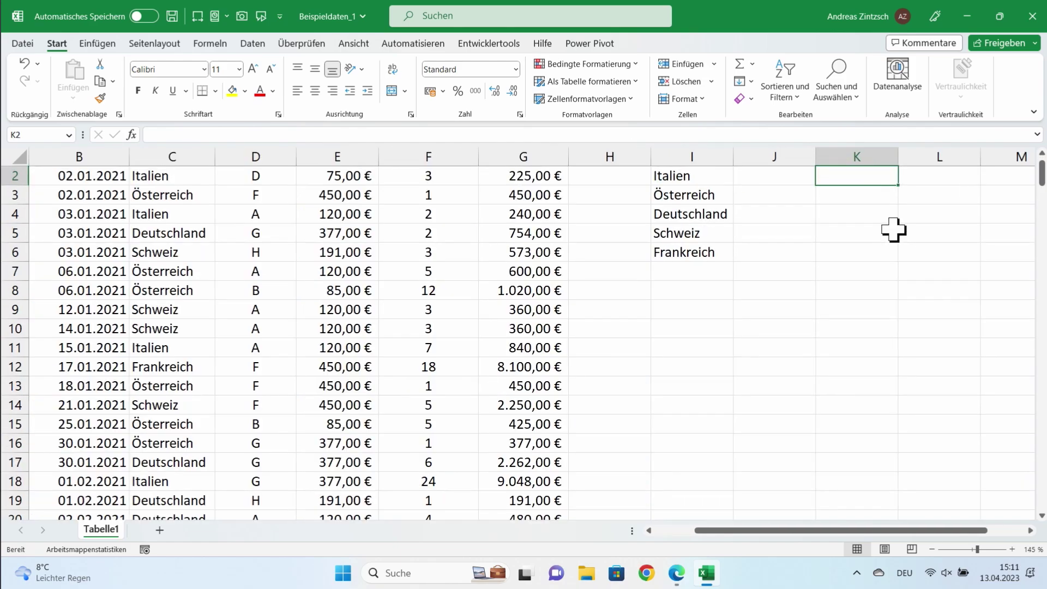
pyautogui.scroll(1, 916, 262)
pyautogui.scroll(2, 959, 261)
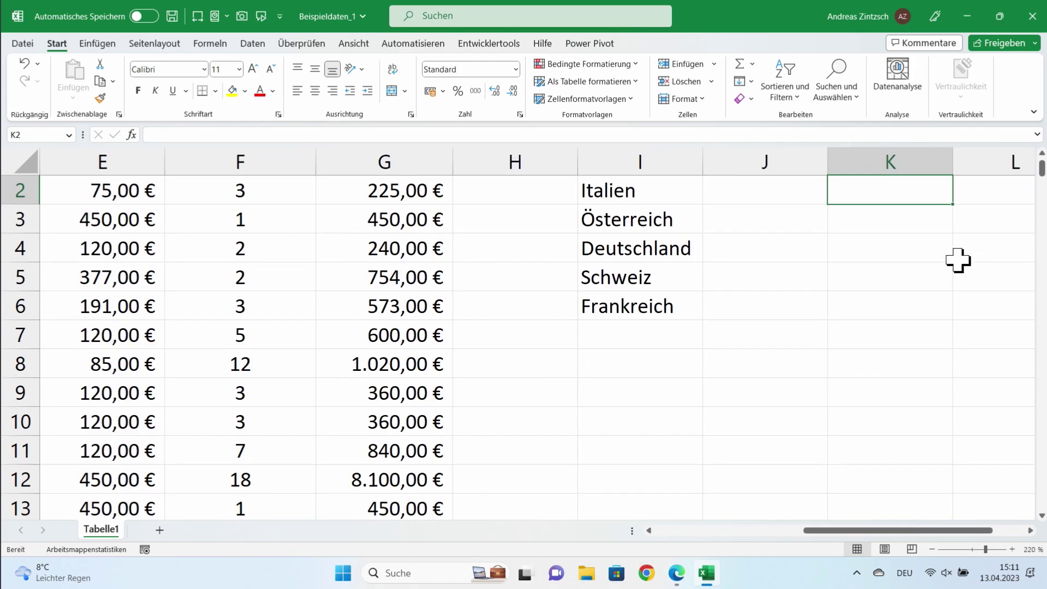
pyautogui.scroll(1, 959, 261)
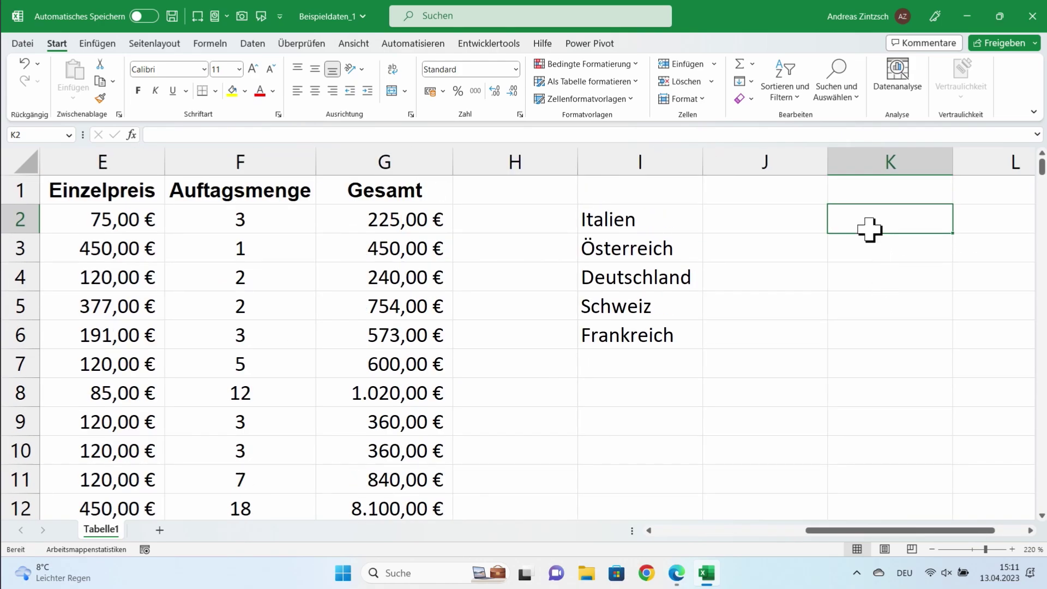
pyautogui.click(761, 216)
pyautogui.write('=ANZAHL')
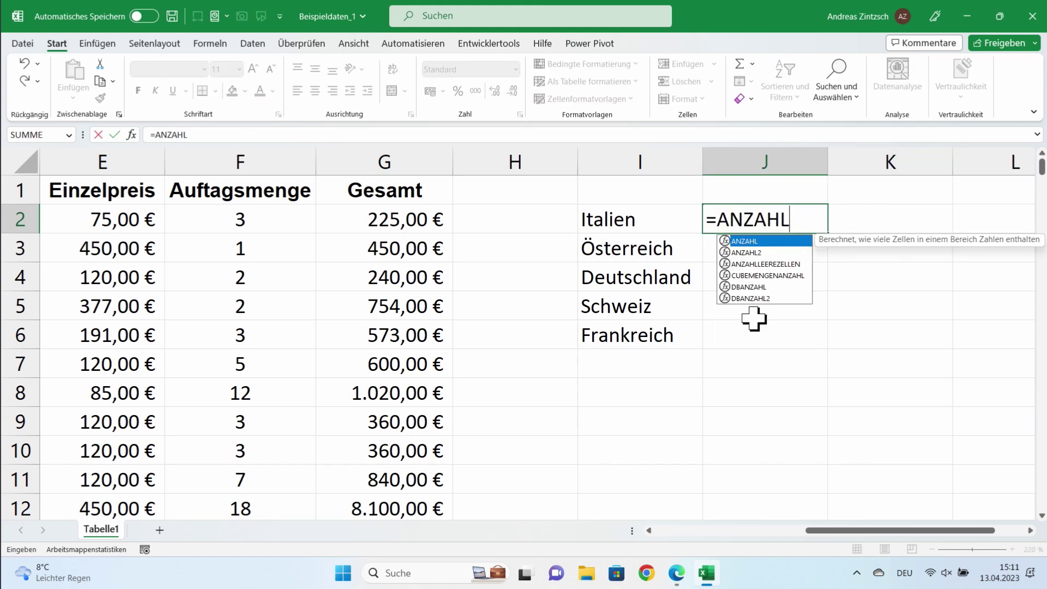
pyautogui.write('2')
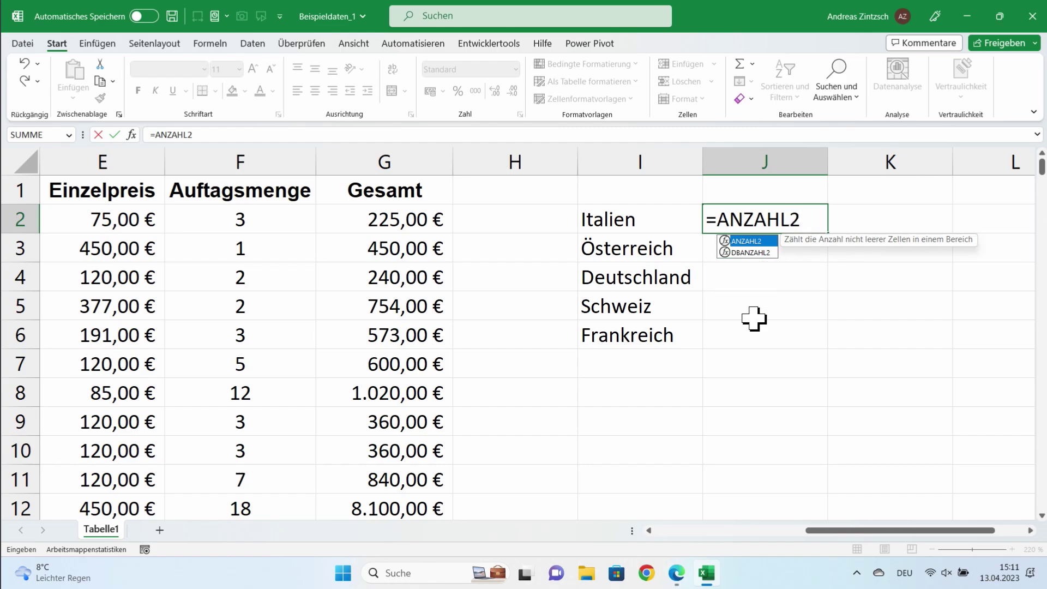
pyautogui.write('(')
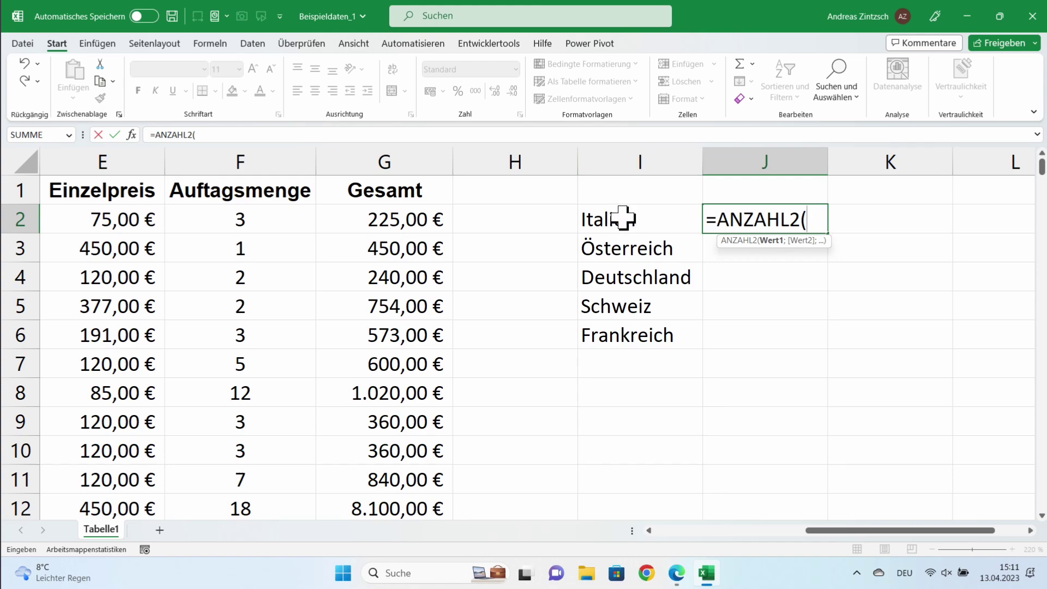
pyautogui.moveTo(621, 221); pyautogui.dragTo(628, 328)
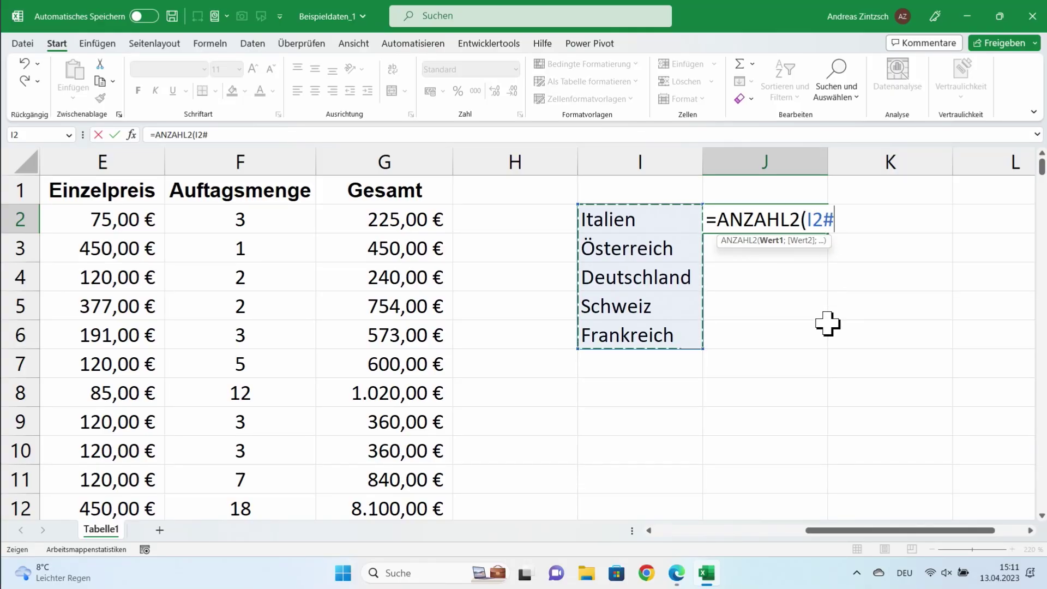
# - Re-enter the reference in the J2 formula as the spill range I2# and complete it as =ANZAHL2(I2#)
pyautogui.press('BackSpace')
pyautogui.press('BackSpace')
pyautogui.press('BackSpace')
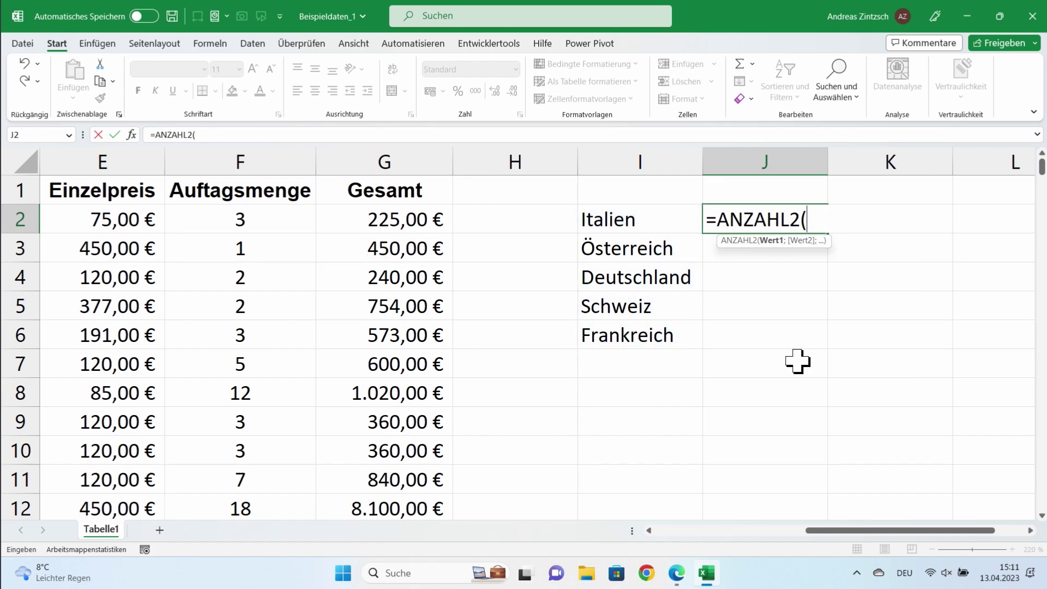
pyautogui.write('I2')
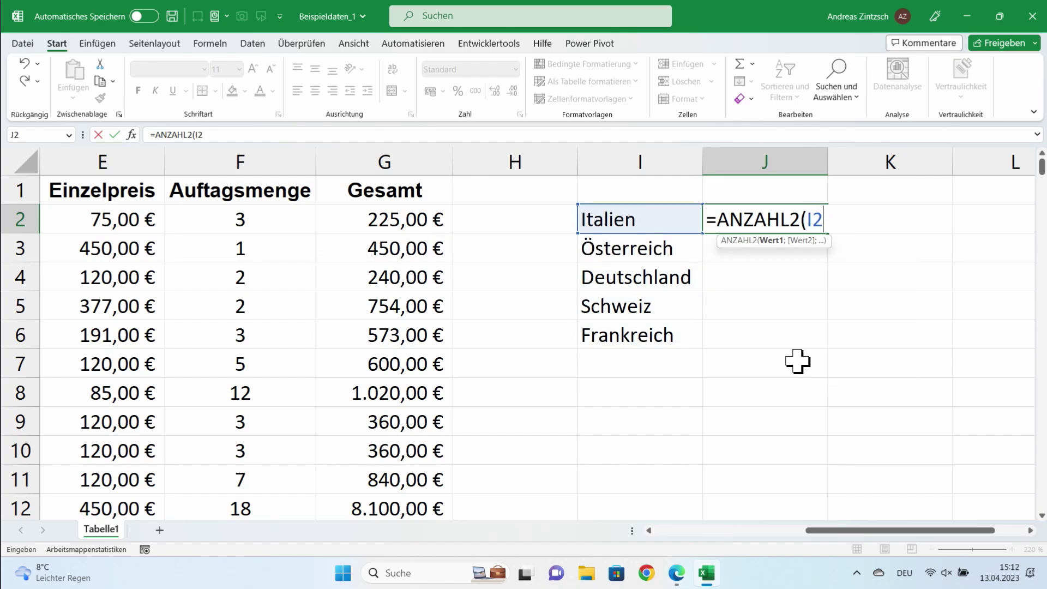
pyautogui.write('#')
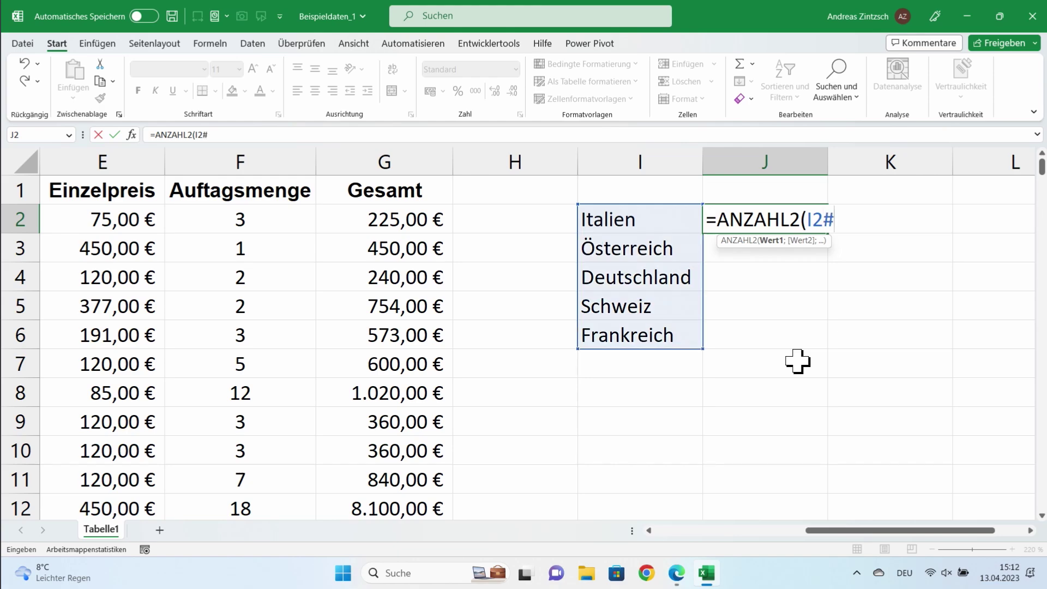
pyautogui.write(')')
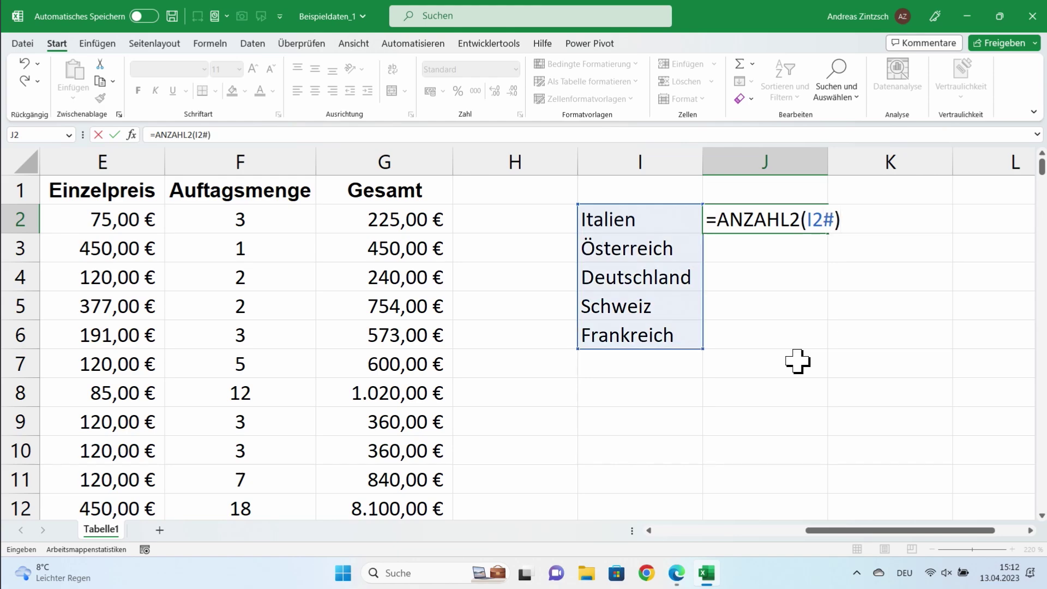
pyautogui.press('Return')
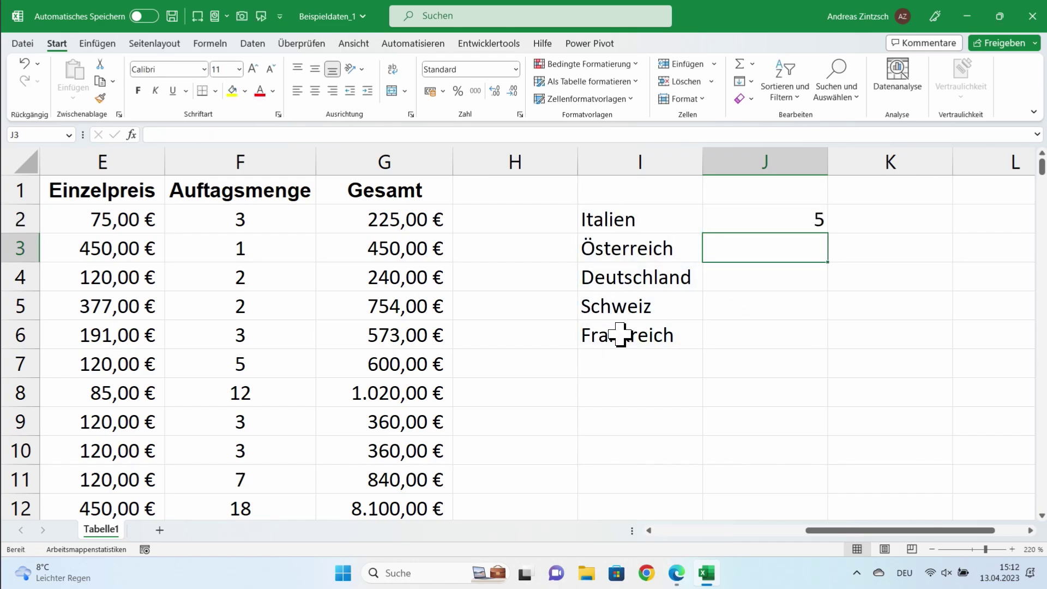
# - Replace the country in cell C9 of the Land column with Dänemark
pyautogui.scroll(-6, 352, 378)
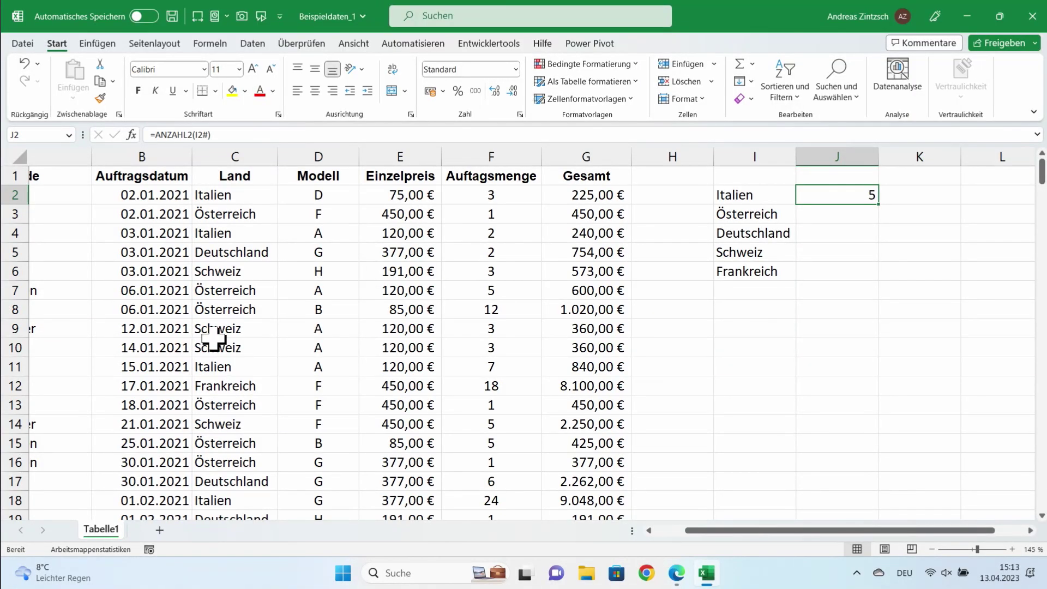
pyautogui.click(217, 334)
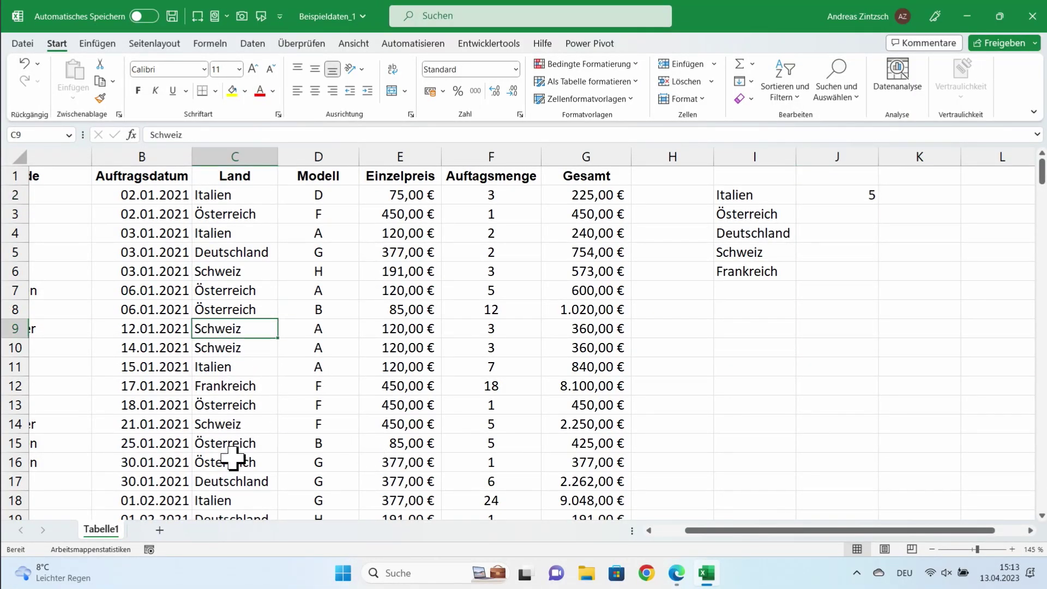
pyautogui.write('Dänemark')
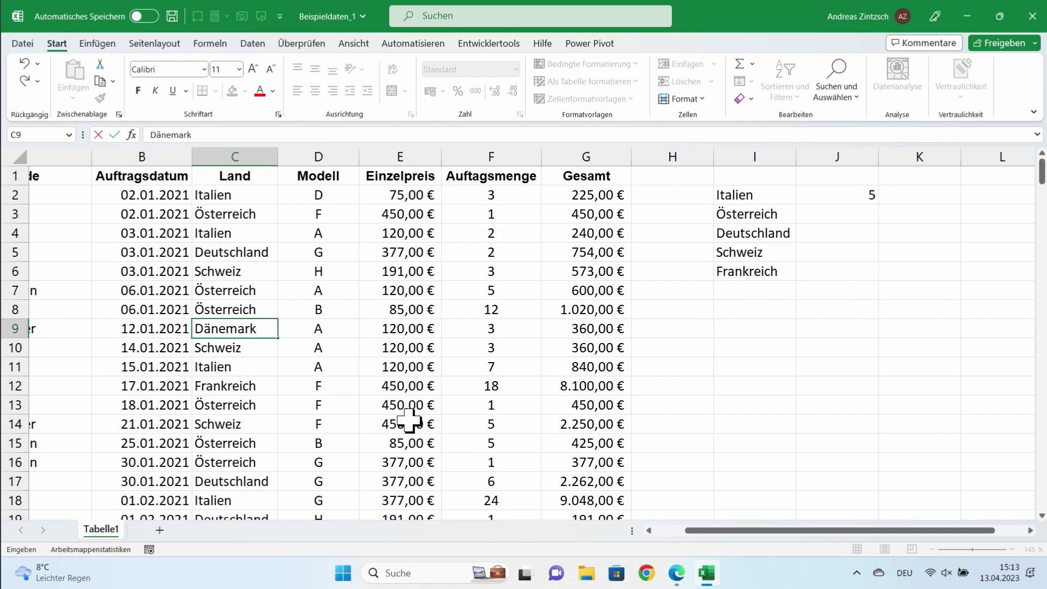
pyautogui.press('Return')
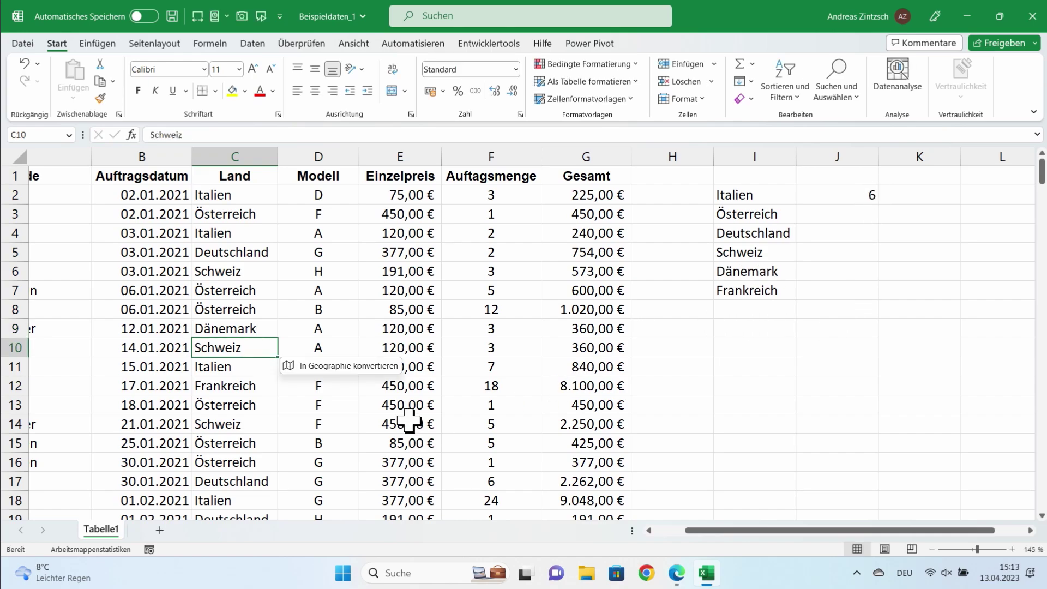
# - Inspect which cells the ANZAHL2 formula in J2 references, leaving the formula as it is
pyautogui.click(867, 194)
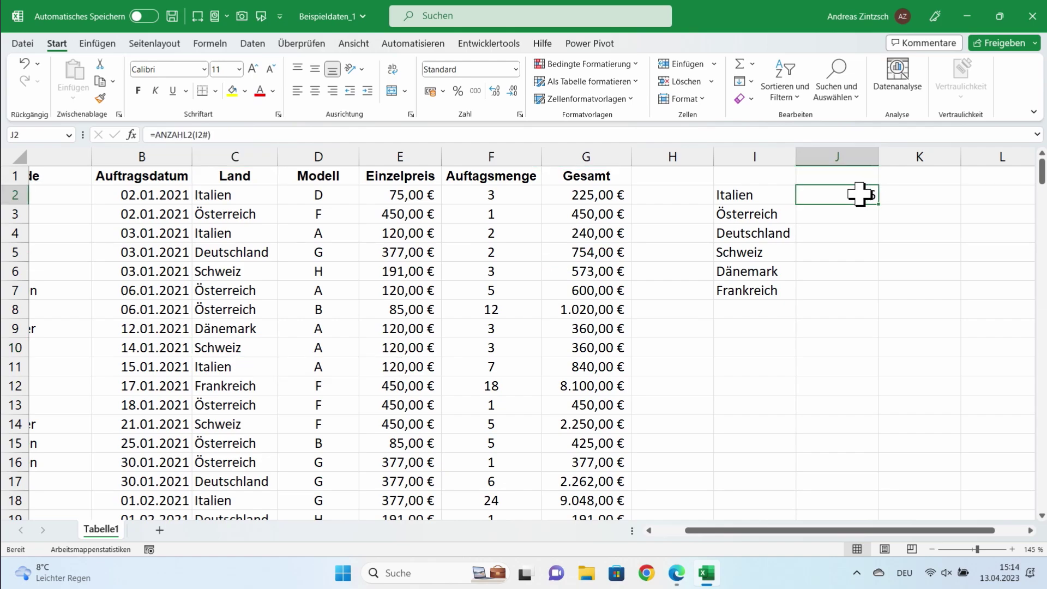
pyautogui.doubleClick(863, 194)
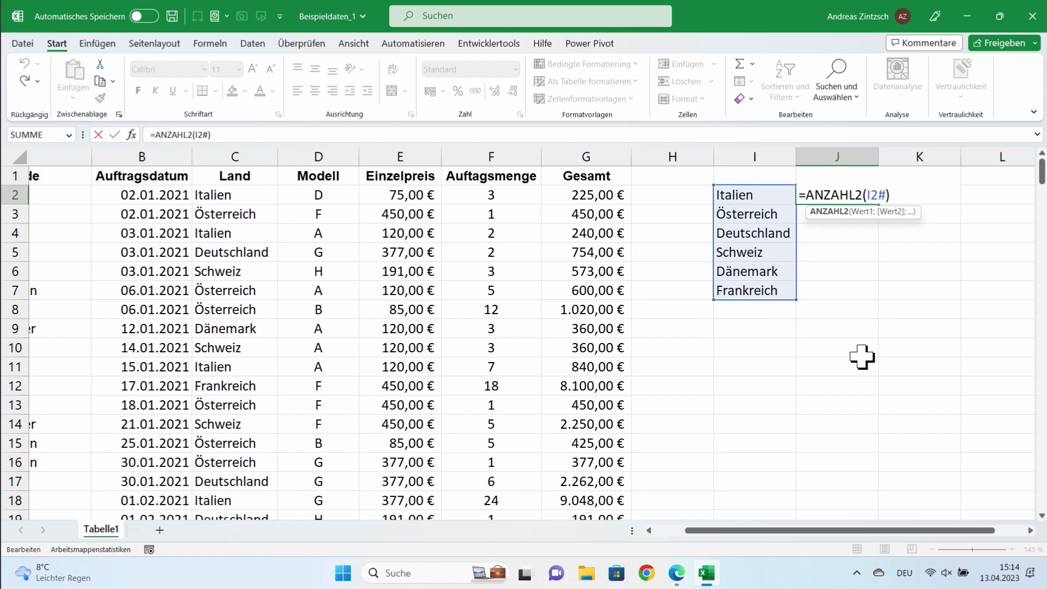
pyautogui.hotkey('ctrl', 'Return')
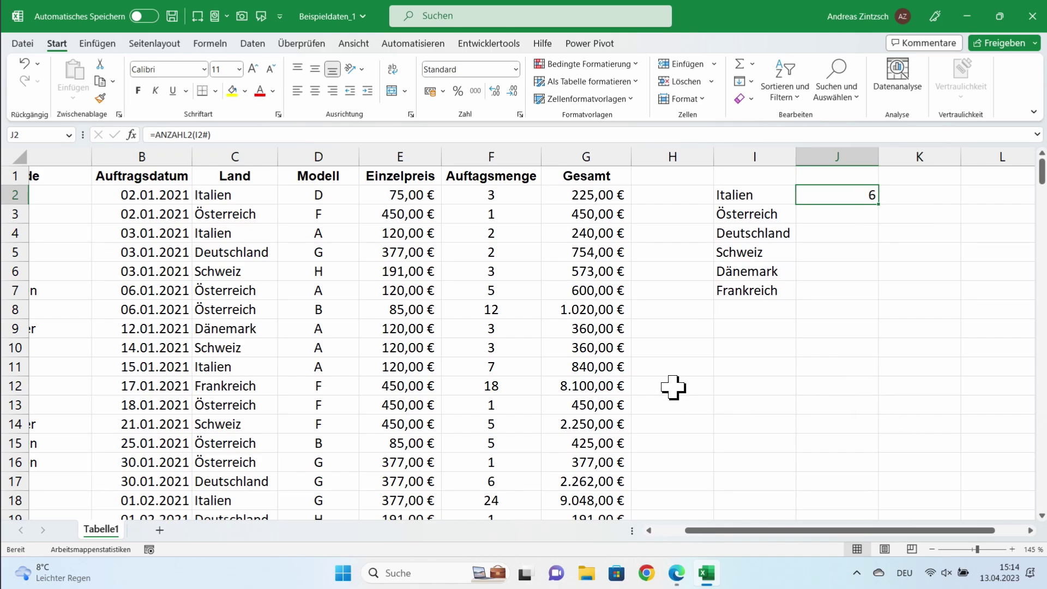
# - Clear the country list and its count by deleting the contents of cells I2 to K9
pyautogui.scroll(-2, 673, 387)
pyautogui.scroll(-1, 653, 311)
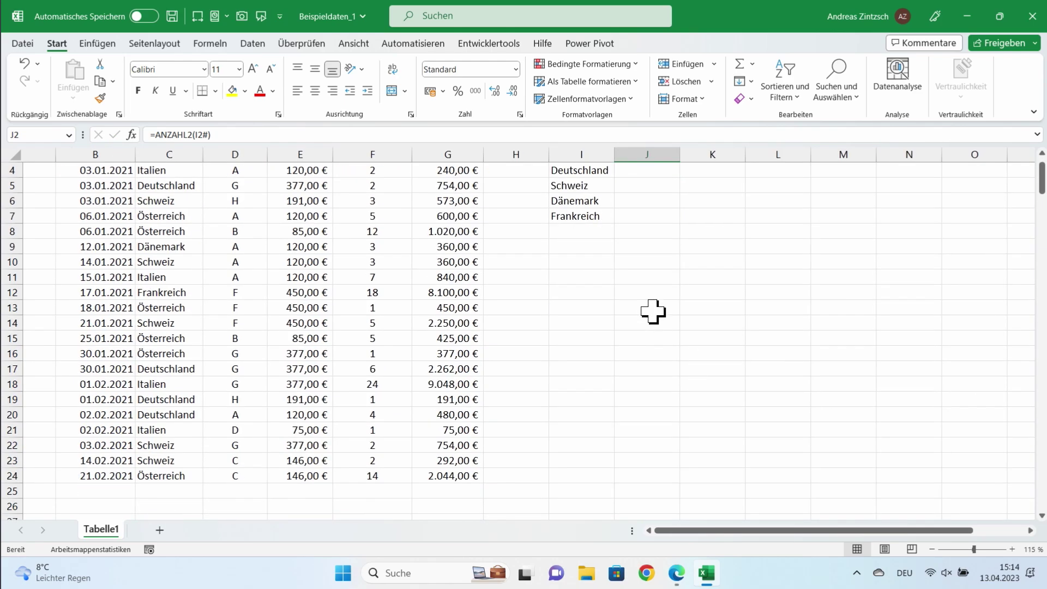
pyautogui.scroll(1, 653, 312)
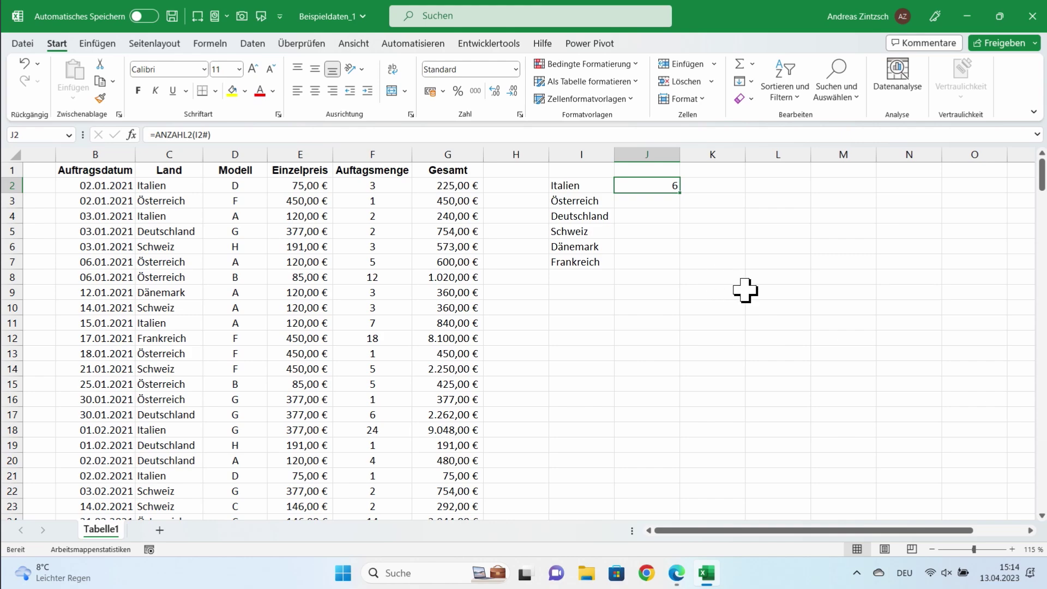
pyautogui.moveTo(744, 290); pyautogui.dragTo(564, 183)
pyautogui.press('Delete')
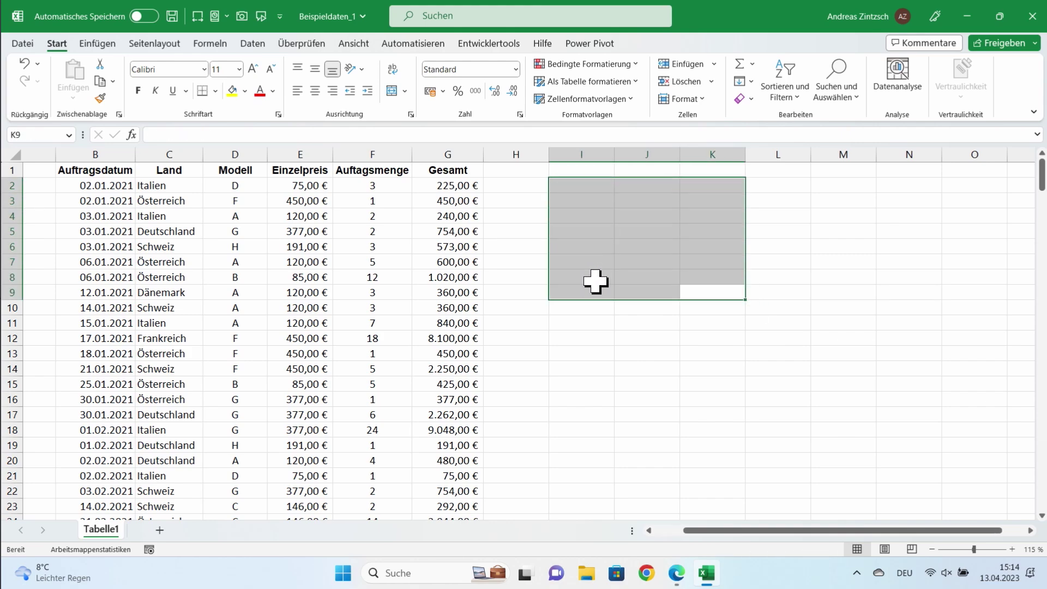
# - Start a FILTER formula in cell I2 with the sales data B2:G24 as its matrix
pyautogui.click(578, 184)
pyautogui.write('F')
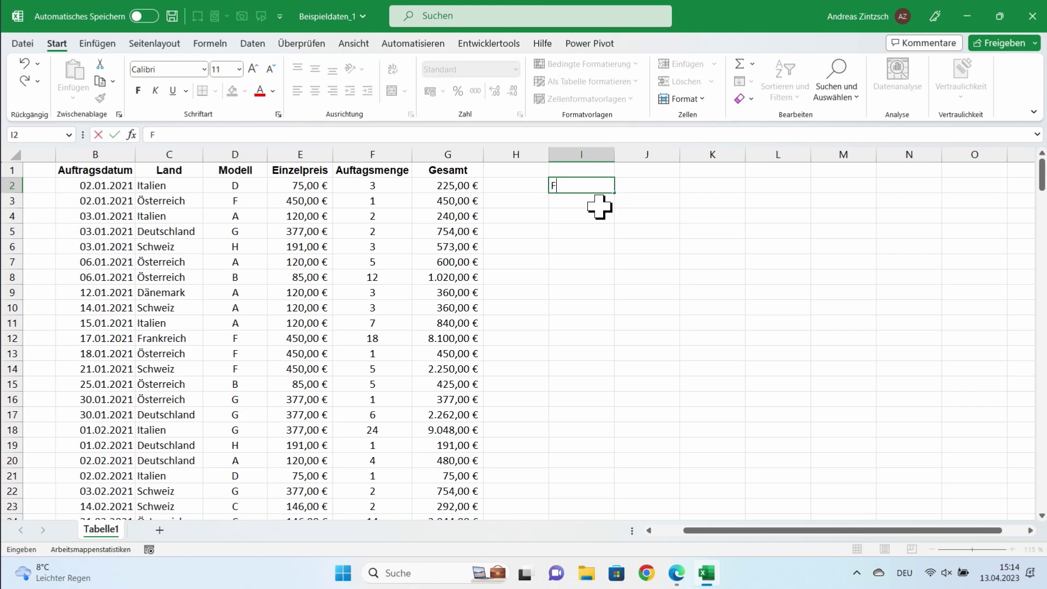
pyautogui.press('BackSpace')
pyautogui.write('=FIL')
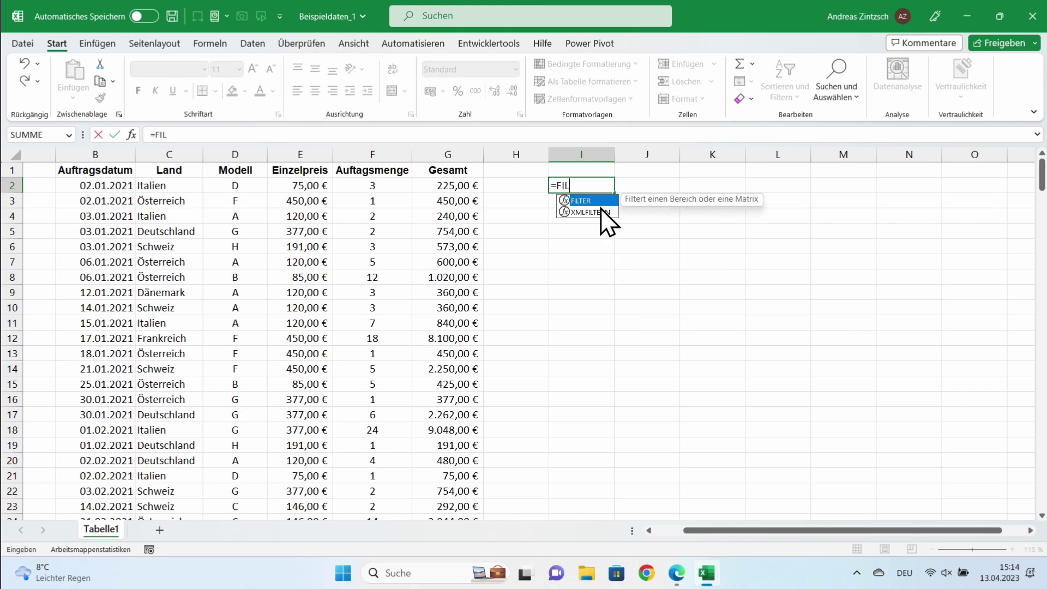
pyautogui.write('TER(')
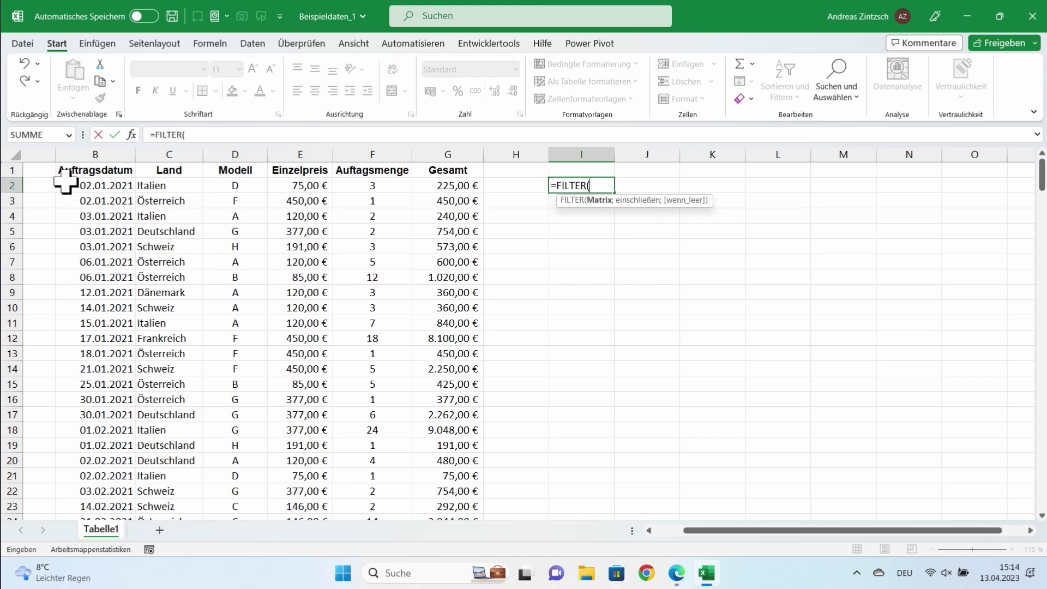
pyautogui.moveTo(71, 187); pyautogui.dragTo(437, 496)
pyautogui.scroll(1, 795, 360)
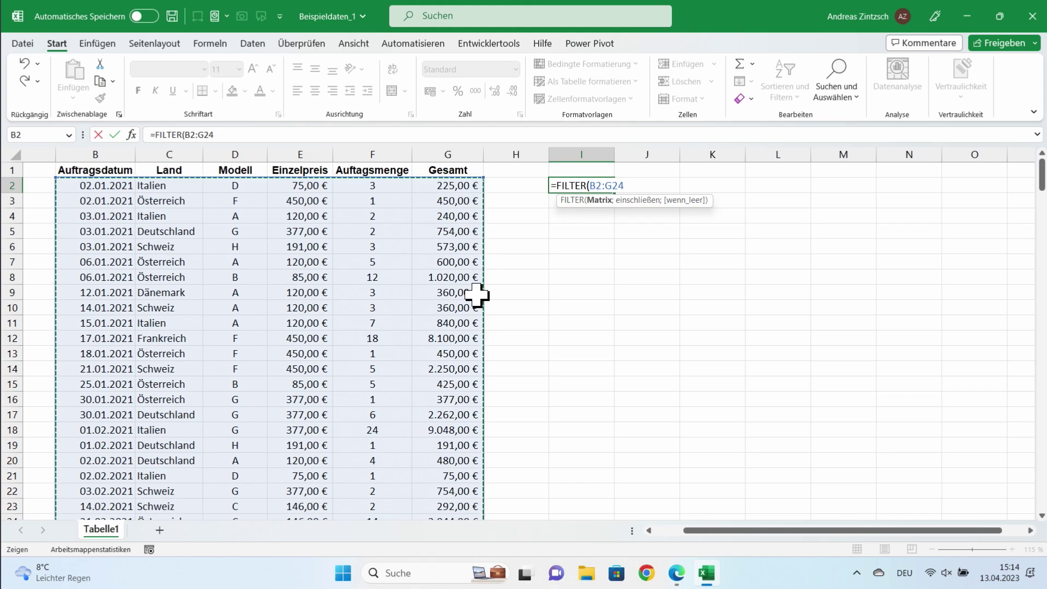
# - Add the condition G2:G24>1000 to the formula and complete it as =FILTER(B2:G24;G2:G24>1000)
pyautogui.write(';')
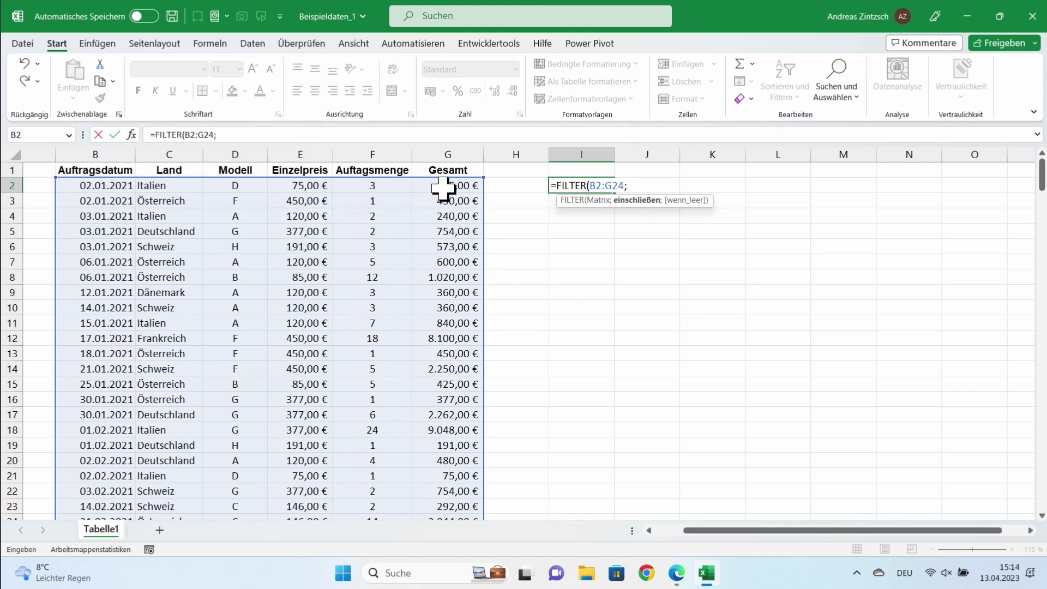
pyautogui.moveTo(447, 185); pyautogui.dragTo(457, 487)
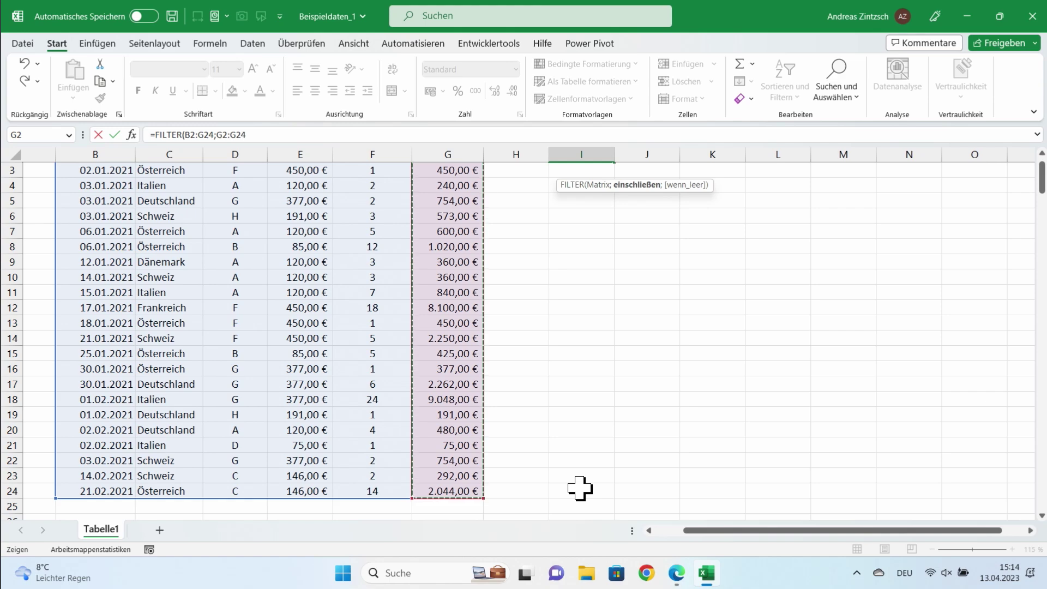
pyautogui.write('>1000')
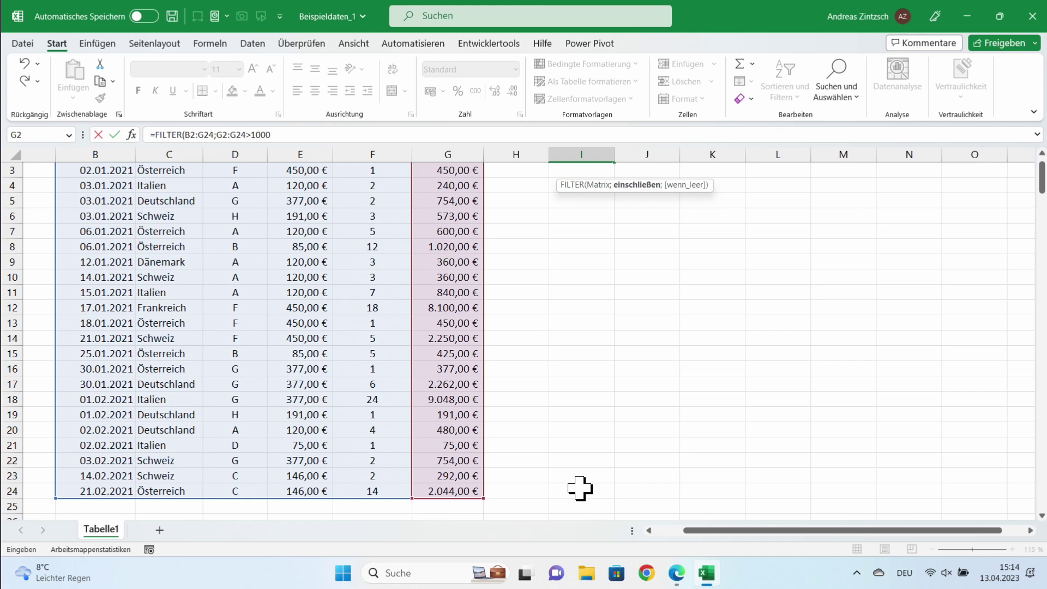
pyautogui.write(')')
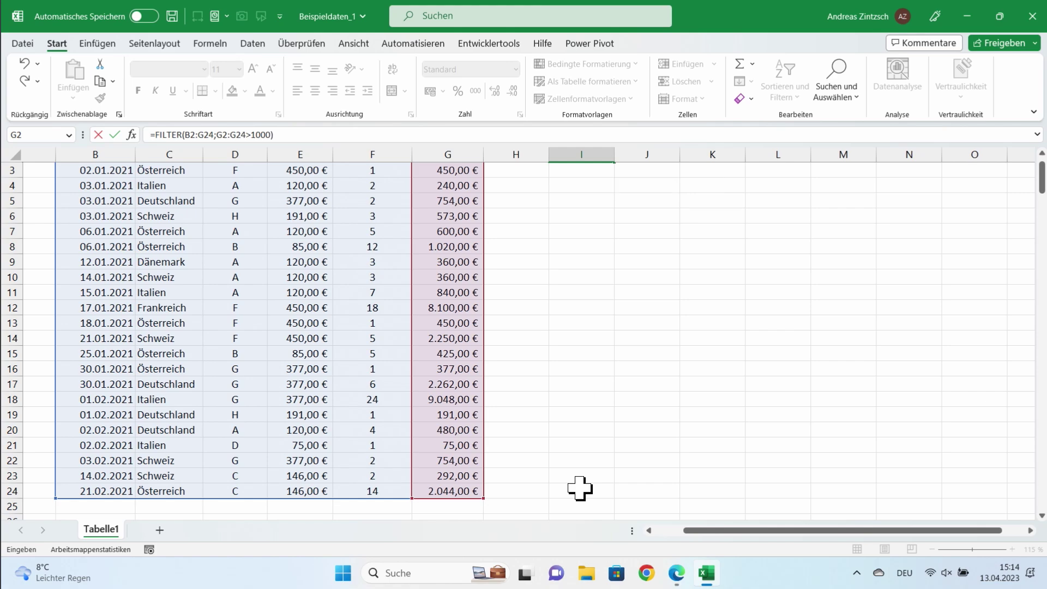
pyautogui.press('Return')
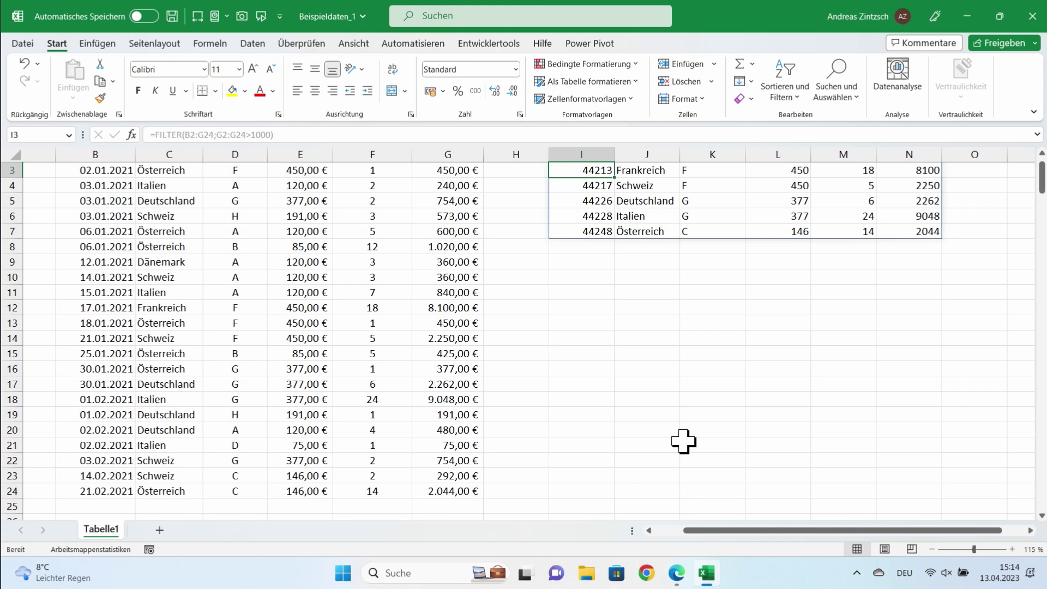
# - Format the order dates in I2 to I7 of the filtered result as Datum, kurz
pyautogui.scroll(1, 684, 442)
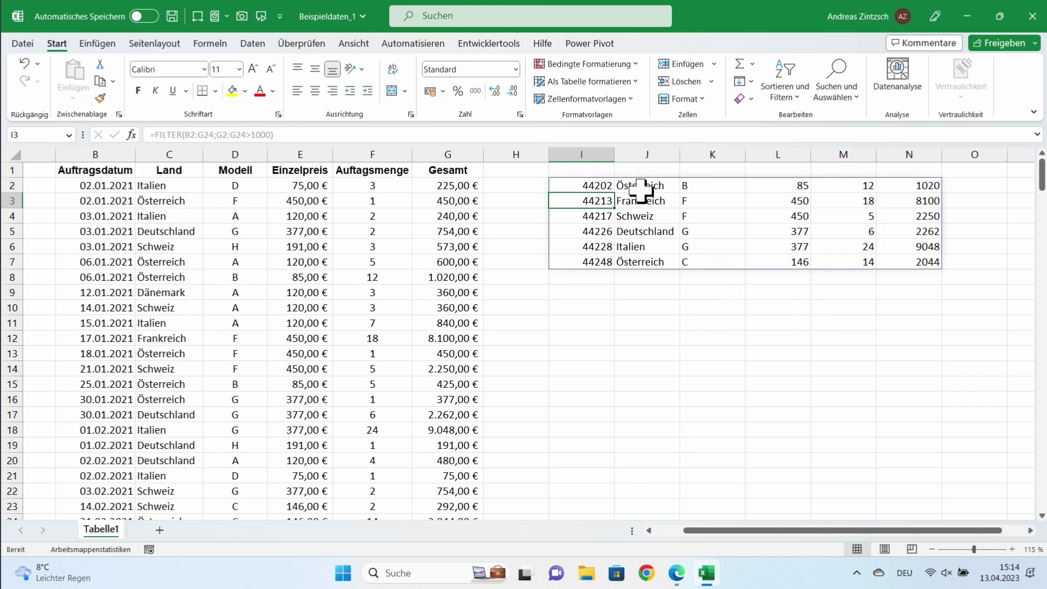
pyautogui.moveTo(607, 186); pyautogui.dragTo(589, 261)
pyautogui.click(515, 69)
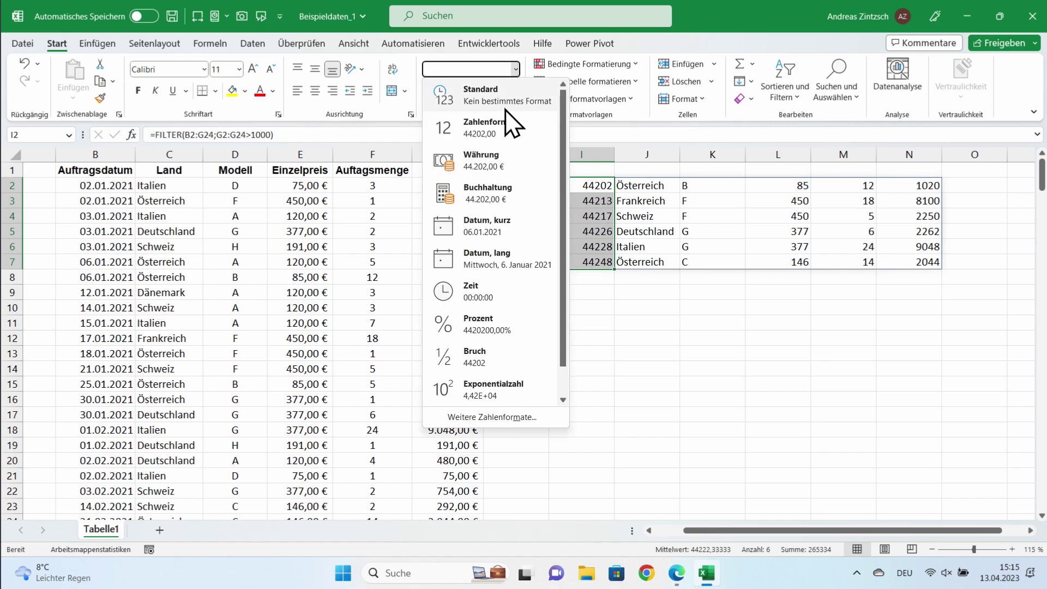
pyautogui.click(507, 234)
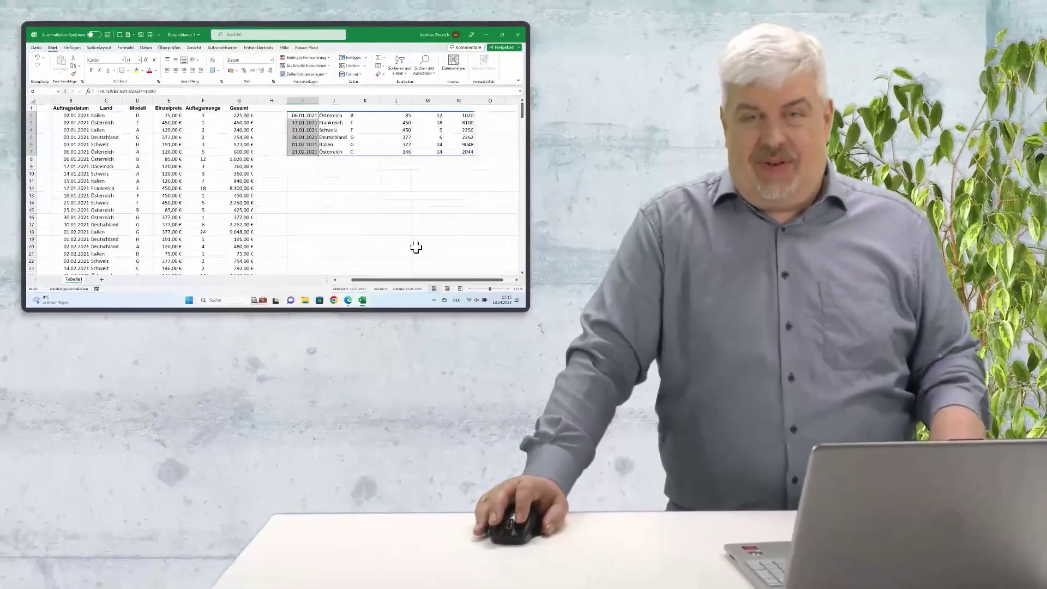
# - Examine the filtered result in I2 to N7, including its formula in I2 and the totals in N2 to N7
pyautogui.click(395, 193)
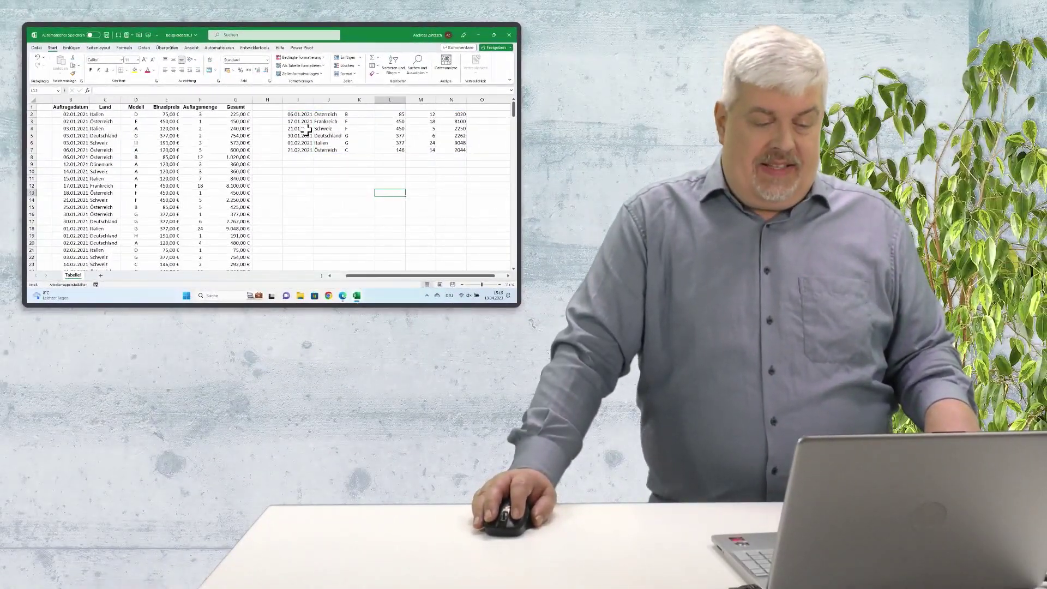
pyautogui.moveTo(290, 116); pyautogui.dragTo(463, 153)
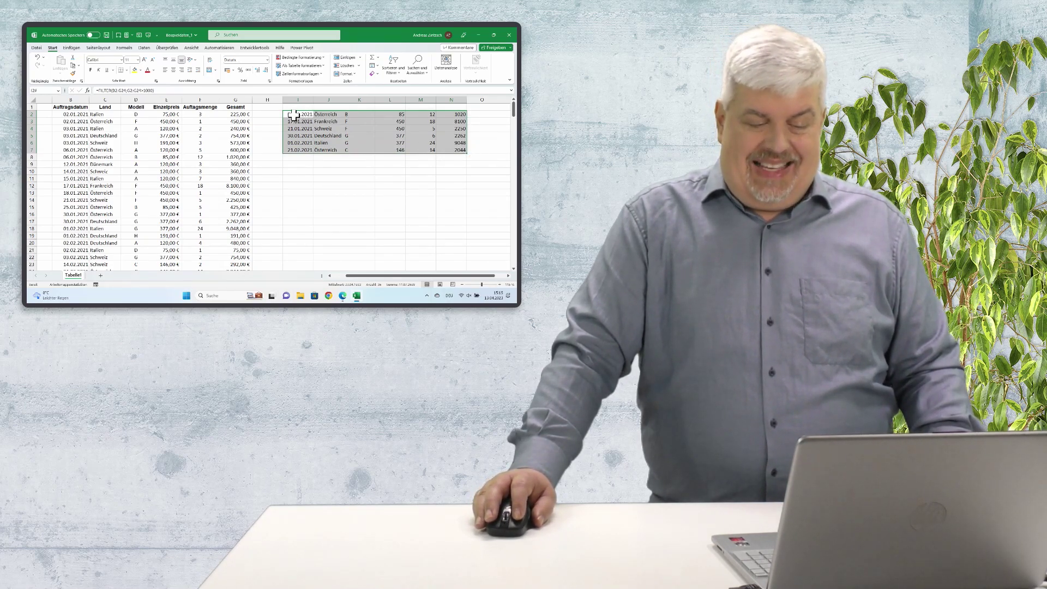
pyautogui.click(294, 114)
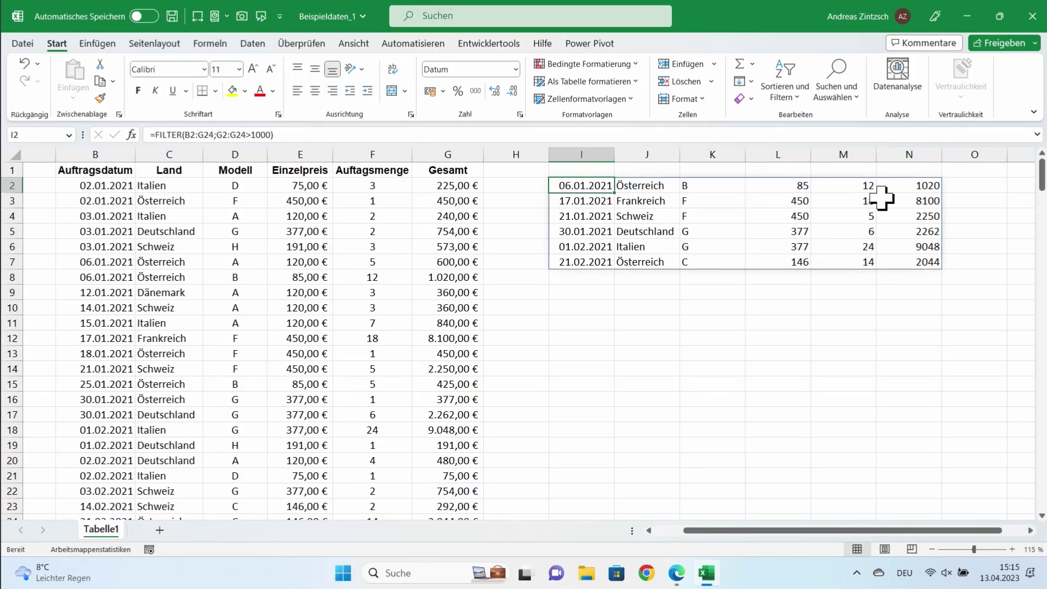
pyautogui.moveTo(925, 187); pyautogui.dragTo(920, 260)
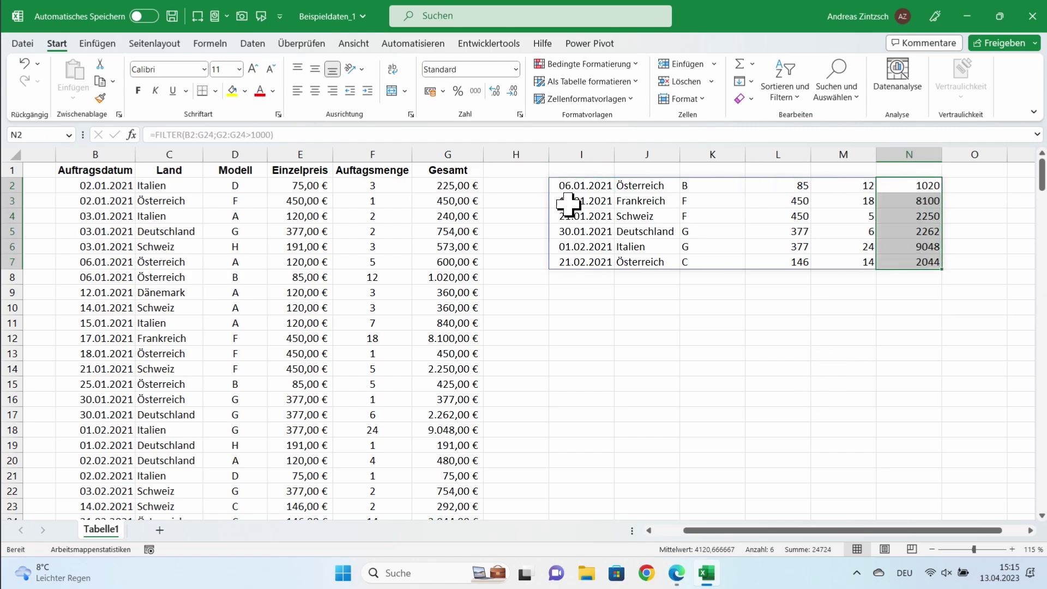
pyautogui.moveTo(564, 186); pyautogui.dragTo(890, 262)
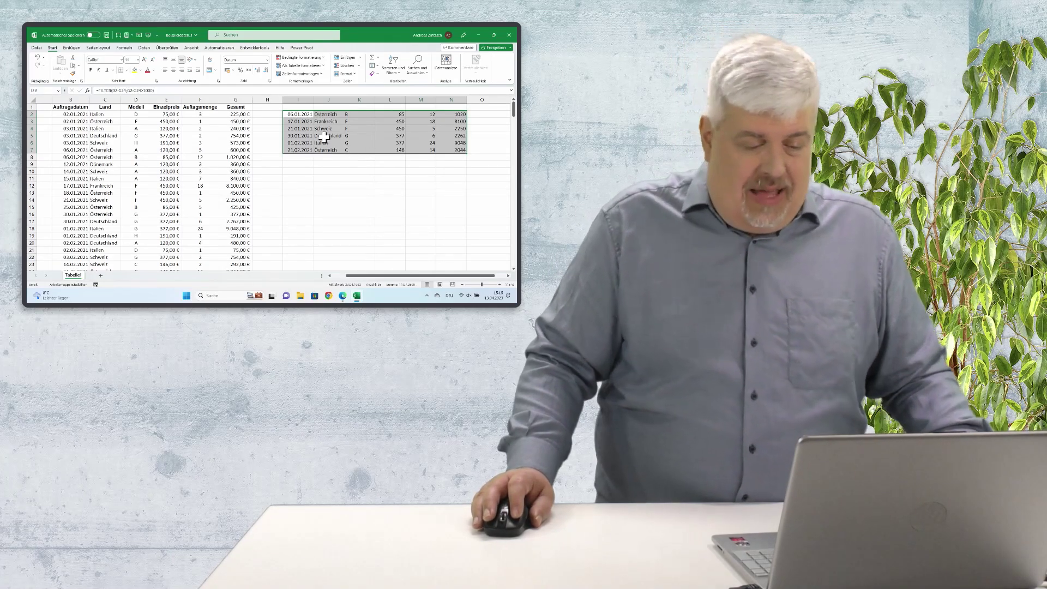
# - Change the matrix of the FILTER formula in I2 to G2:G24, giving =FILTER(G2:G24;G2:G24>1000)
pyautogui.doubleClick(303, 115)
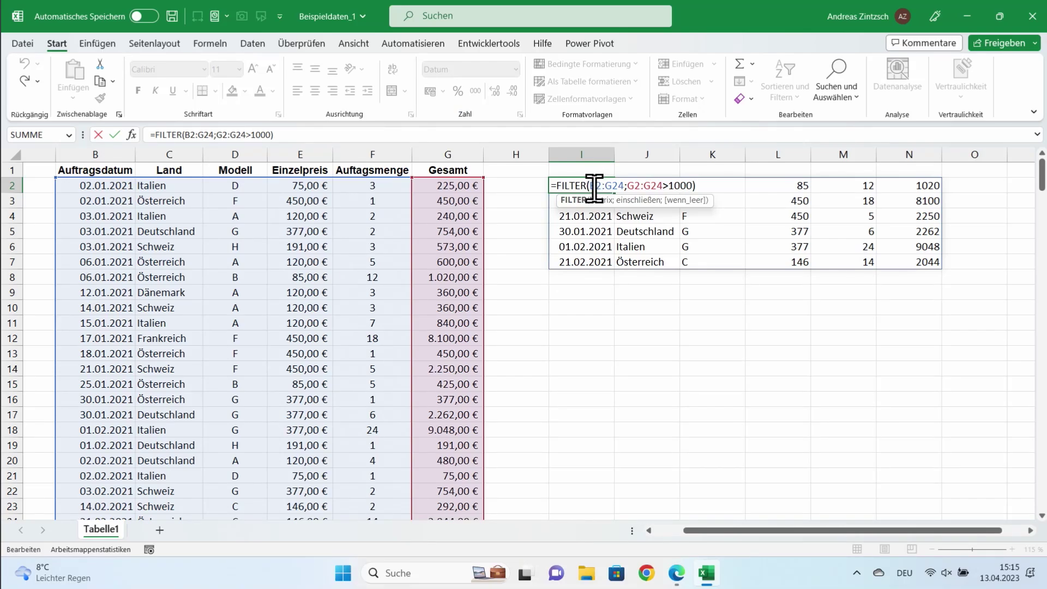
pyautogui.doubleClick(597, 186)
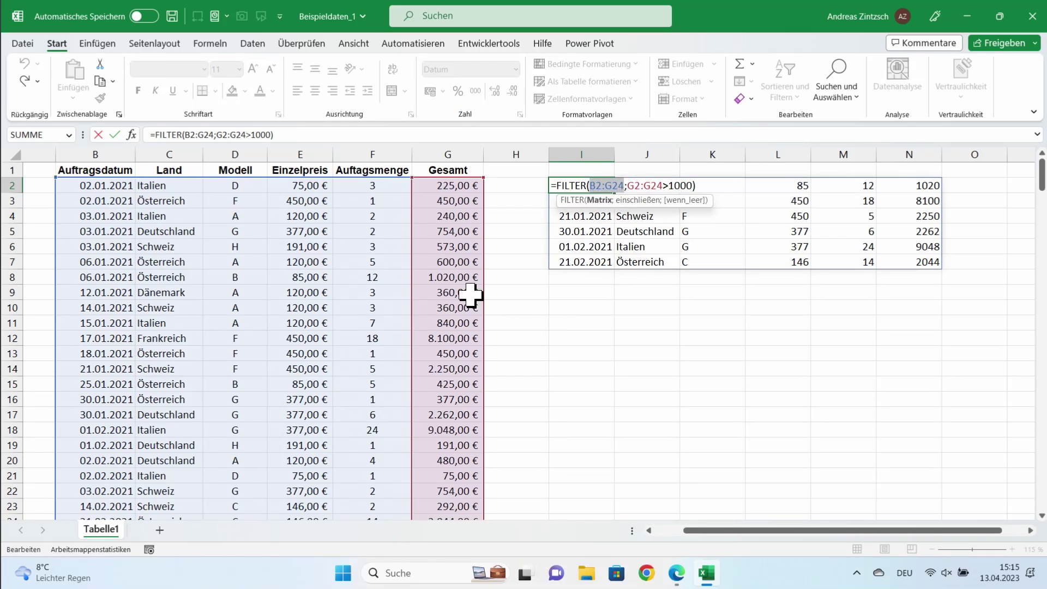
pyautogui.moveTo(437, 184); pyautogui.dragTo(424, 484)
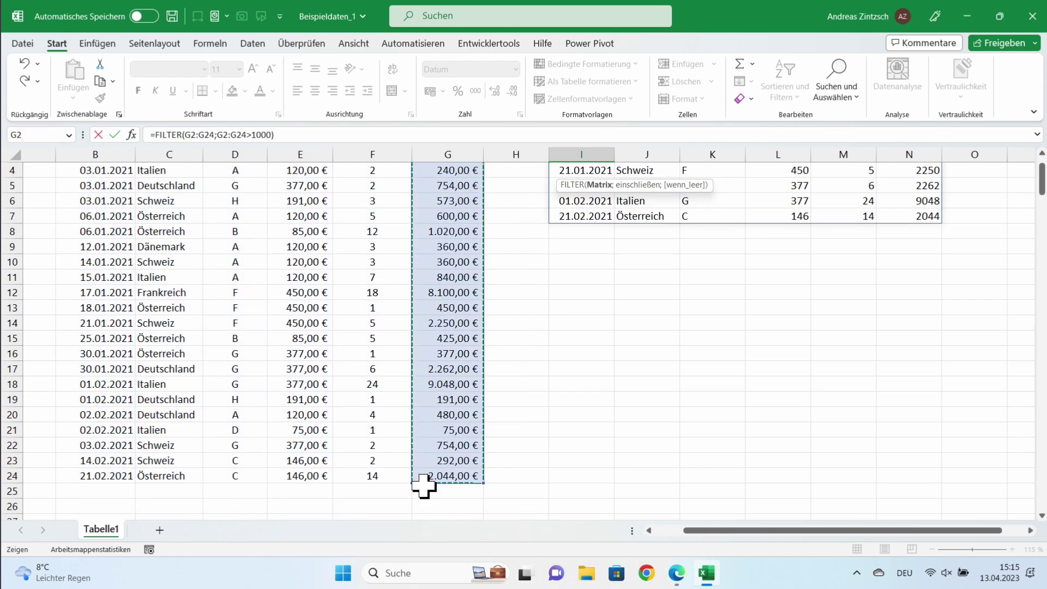
pyautogui.press('Return')
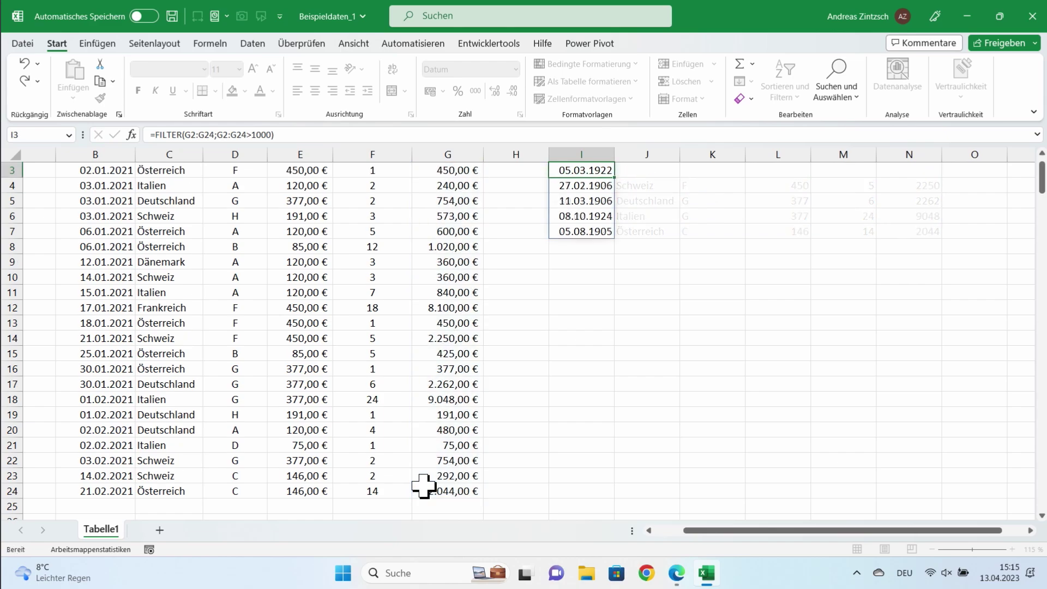
pyautogui.scroll(1, 560, 312)
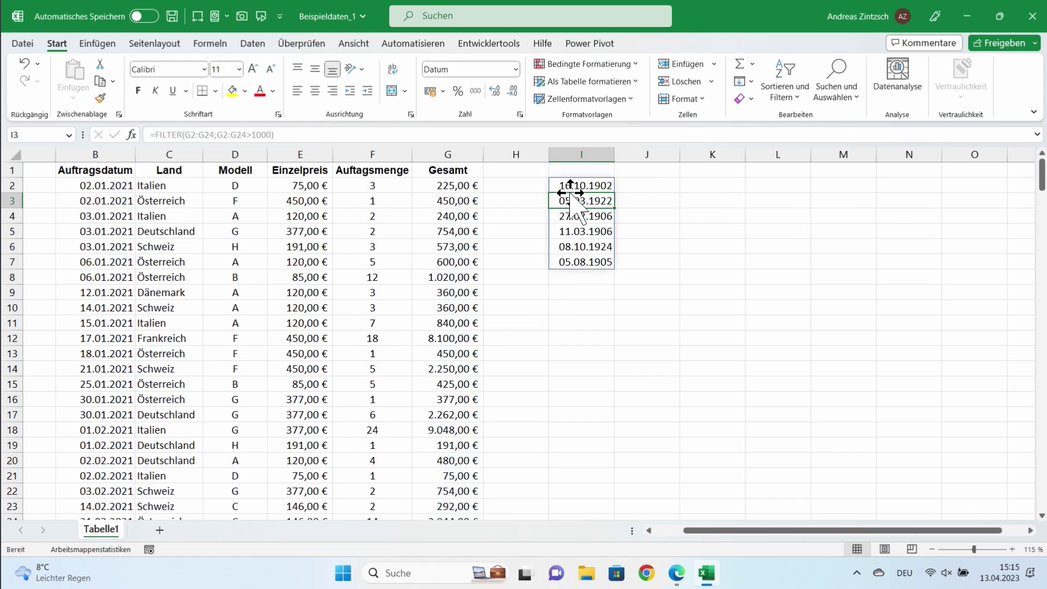
# - Format the filtered totals in I2 to I7 as Währung
pyautogui.moveTo(570, 186); pyautogui.dragTo(573, 261)
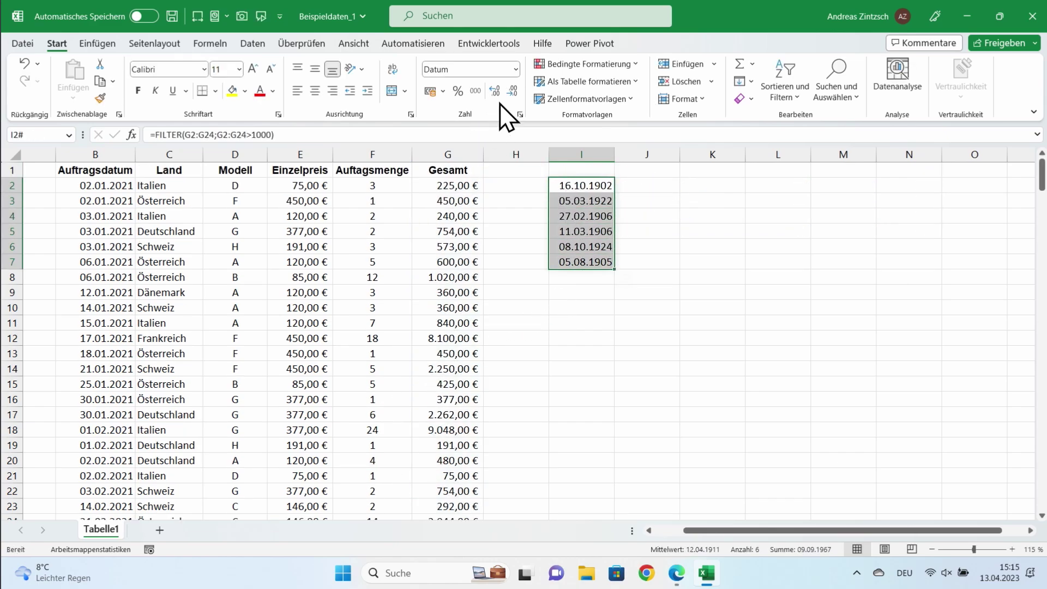
pyautogui.click(515, 70)
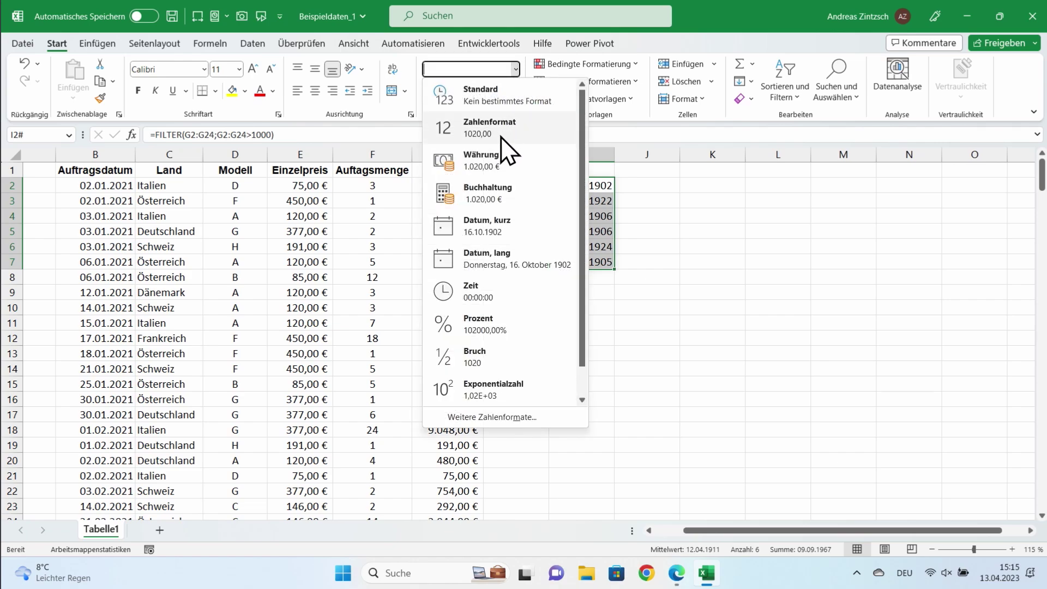
pyautogui.click(491, 160)
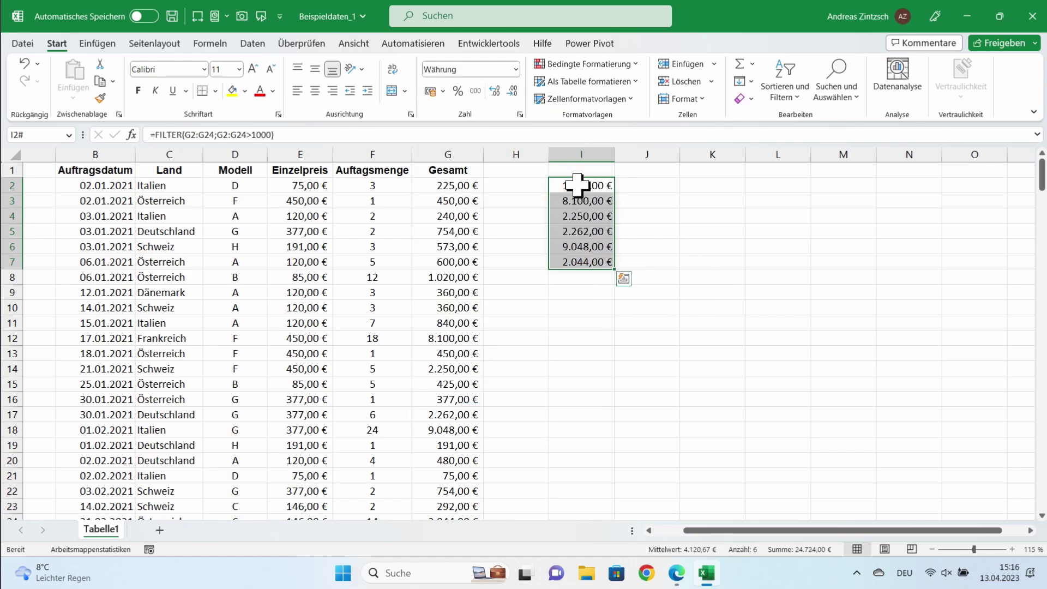
# - Sum the filtered totals in K2 with =SUMME(I2#), referencing the spilled range I2 to I7, and minimize the workbook window
pyautogui.click(691, 187)
pyautogui.write('=')
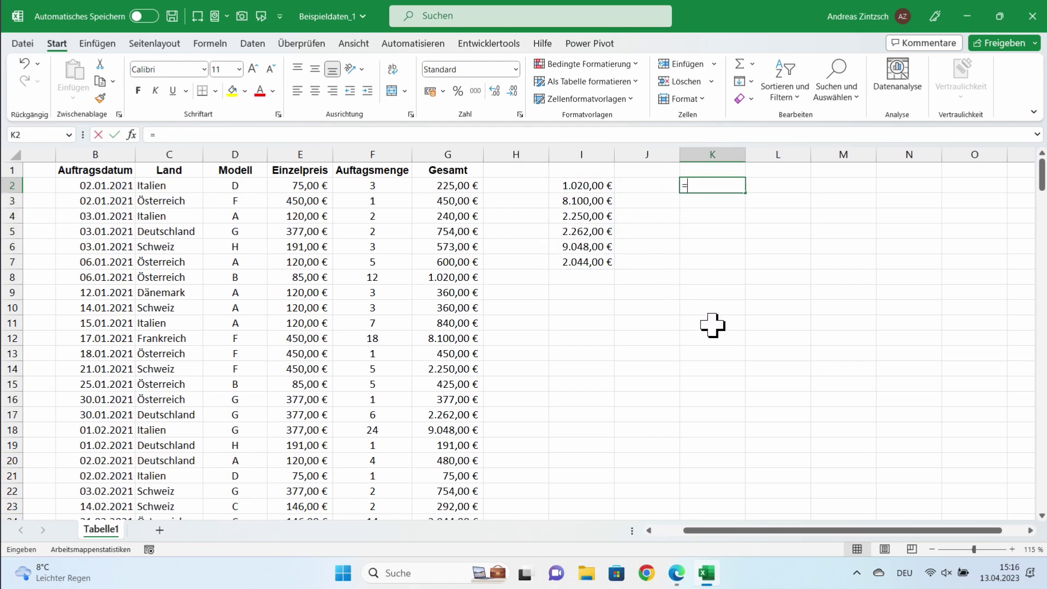
pyautogui.write('SUMME(')
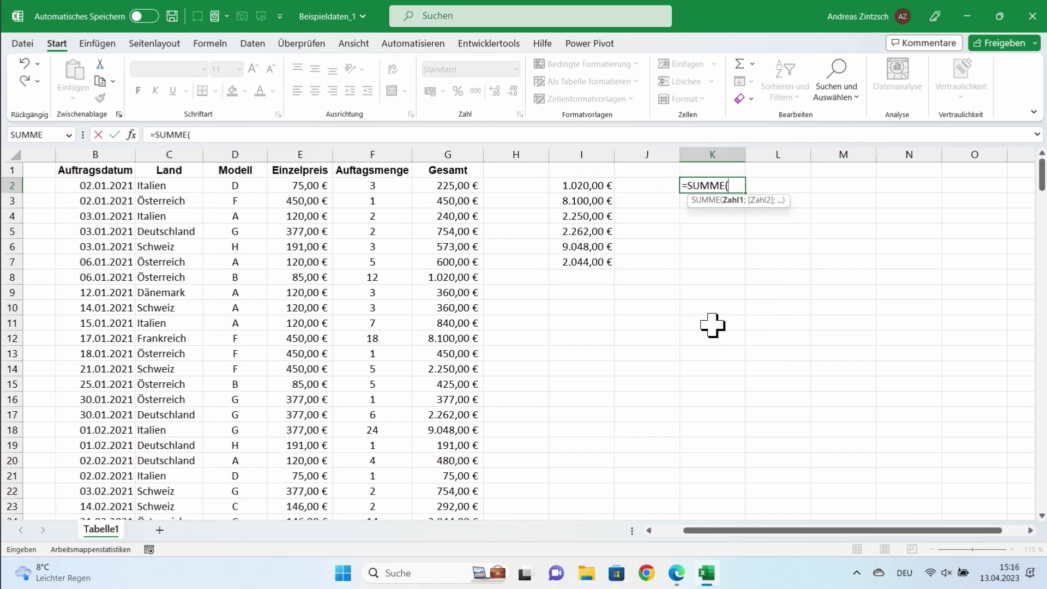
pyautogui.moveTo(586, 187); pyautogui.dragTo(583, 263)
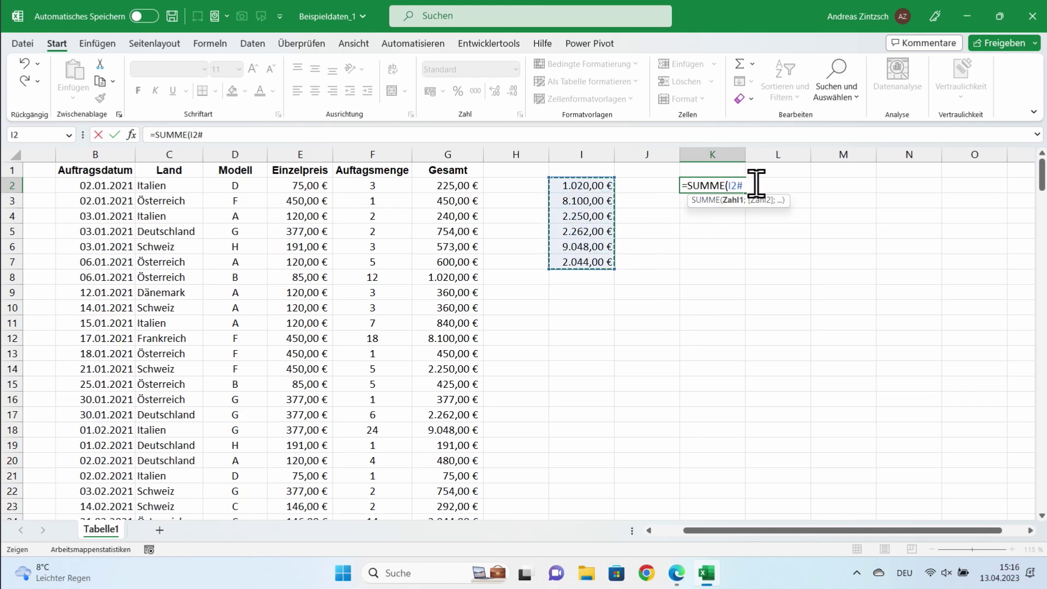
pyautogui.write(')')
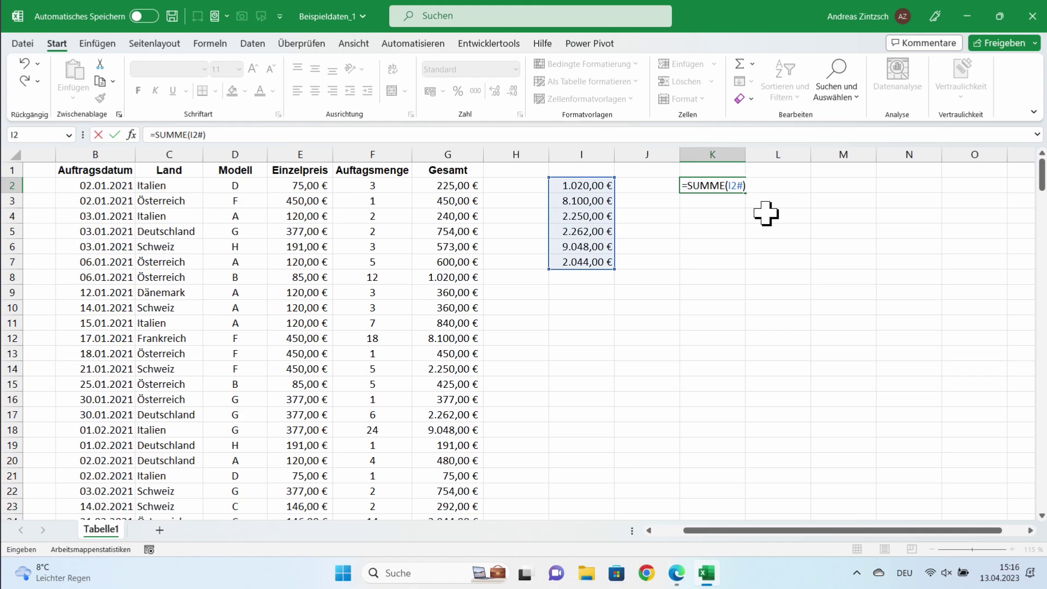
pyautogui.press('Return')
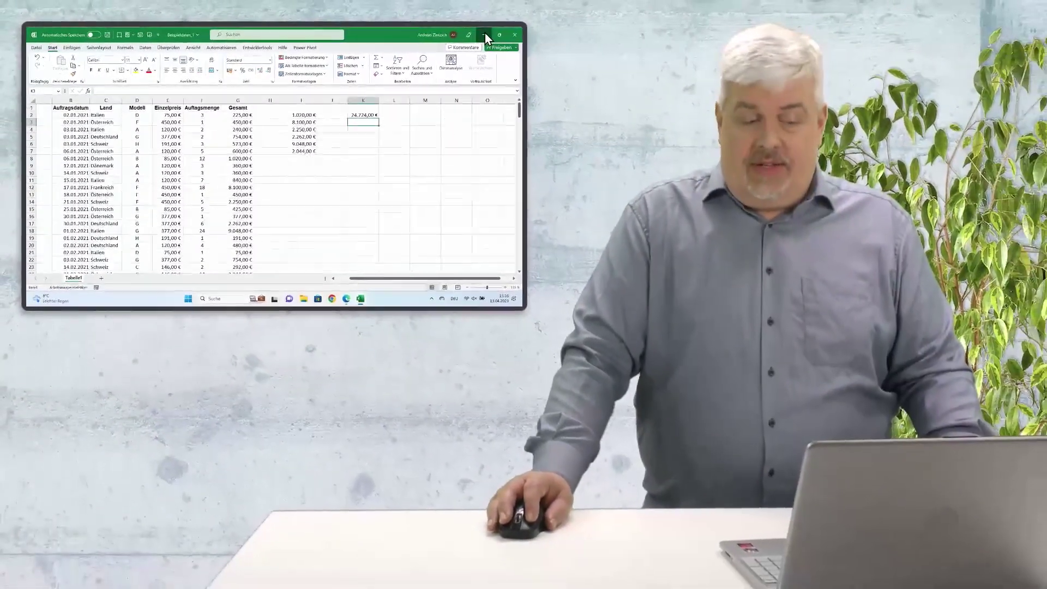
pyautogui.click(744, 25)
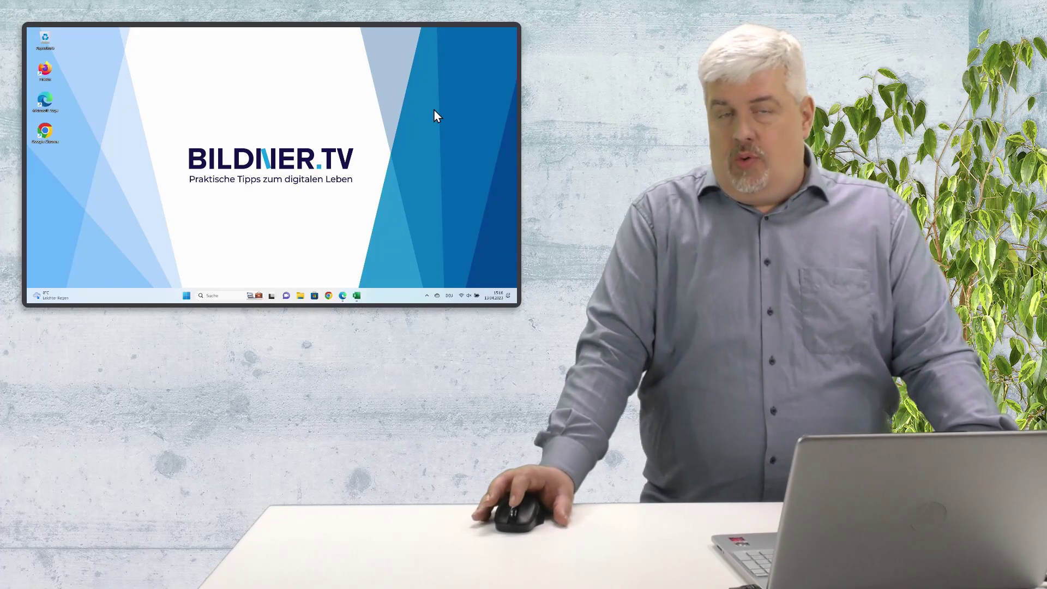